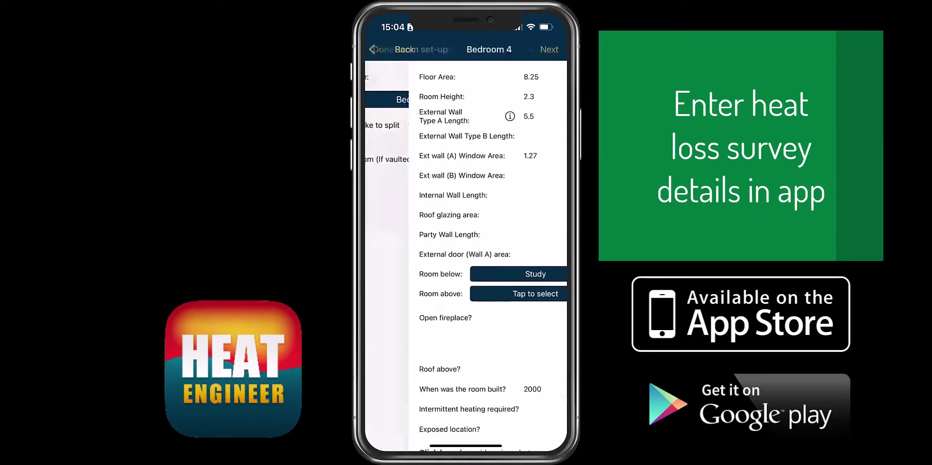
scroll(466, 257, "down", 5)
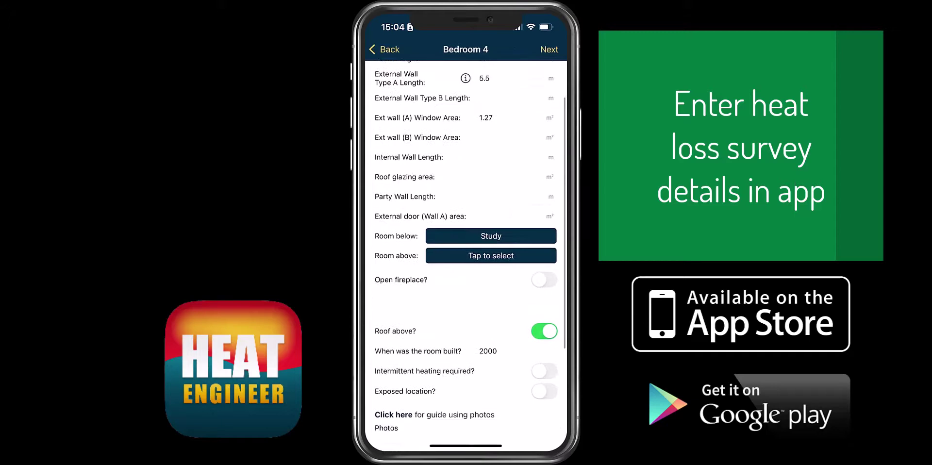
scroll(466, 252, "up", 5)
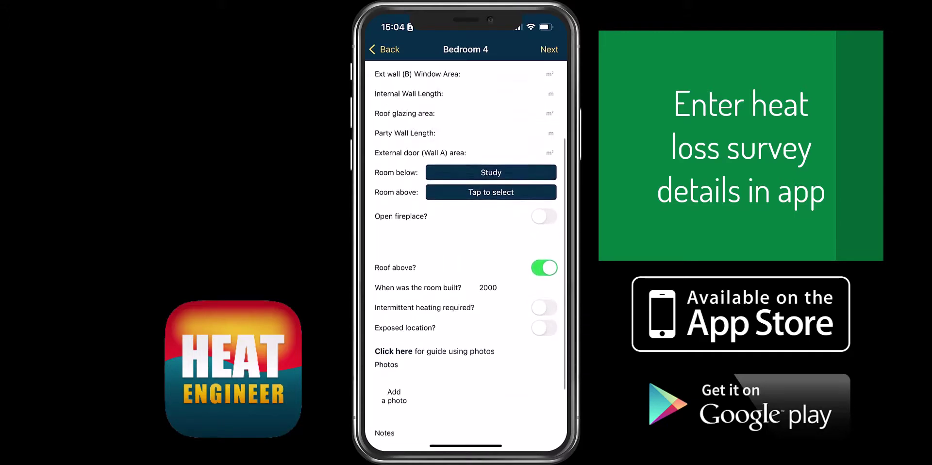
left_click(549, 49)
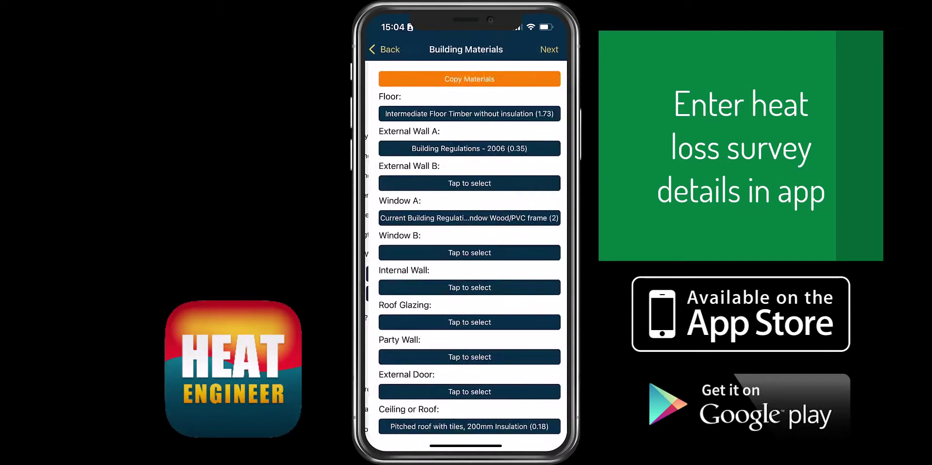
left_click(549, 49)
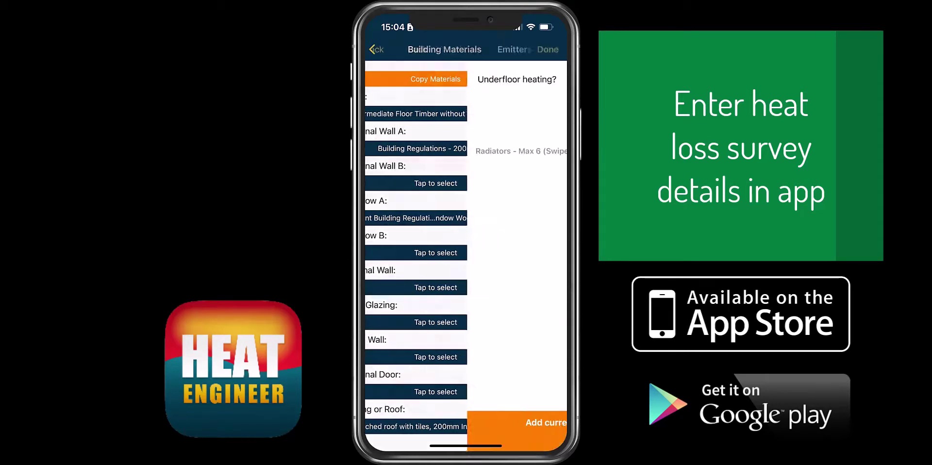
left_click(547, 49)
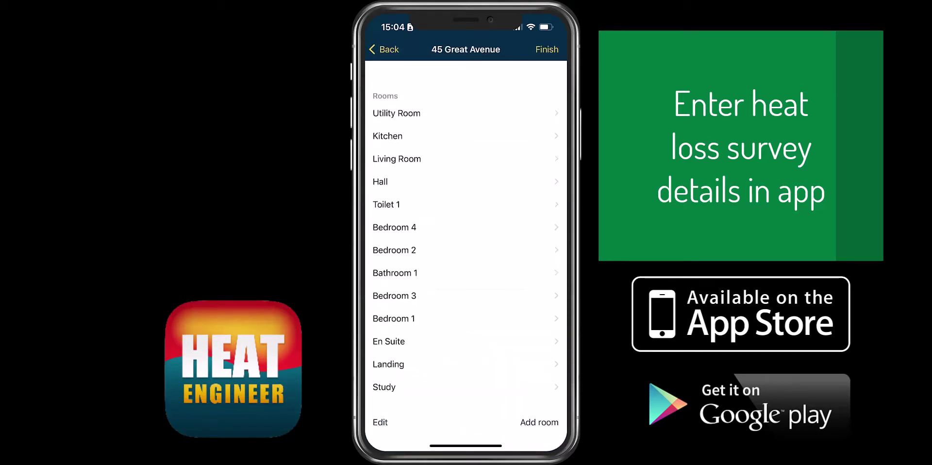
Finish the 45 Great Avenue survey, send it to ABC Ltd, and close it
left_click(547, 49)
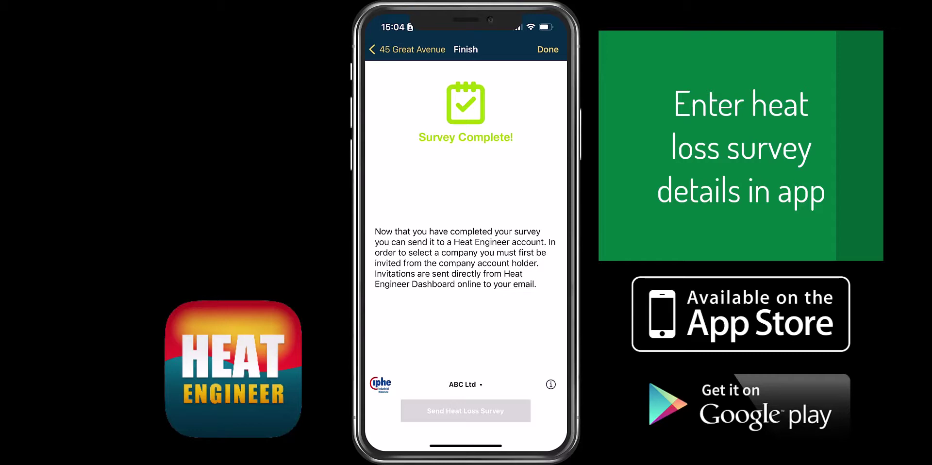
left_click(466, 411)
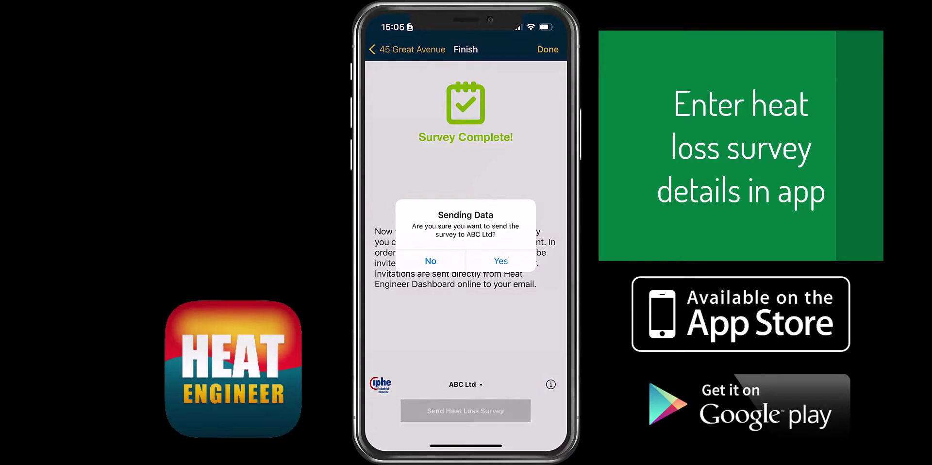
left_click(501, 260)
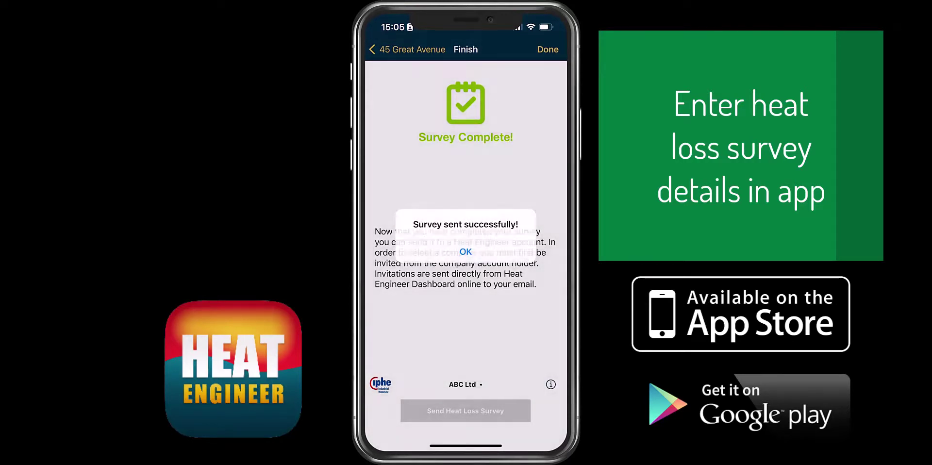
left_click(465, 251)
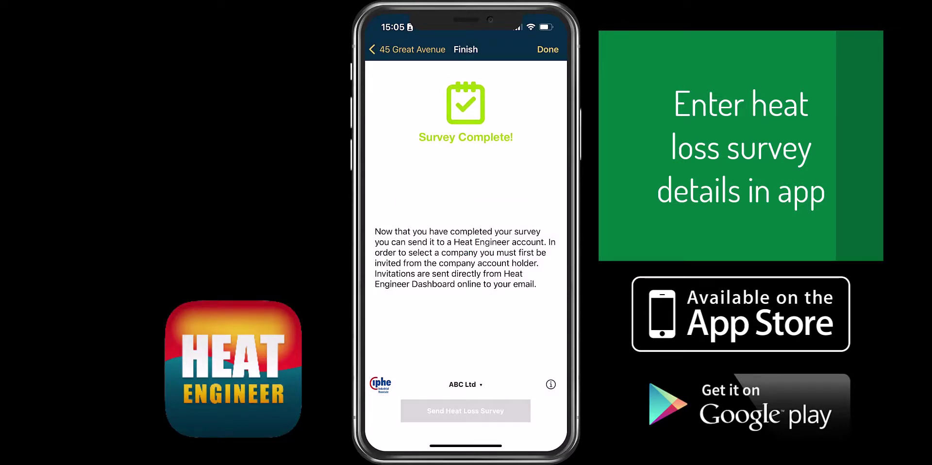
left_click(547, 49)
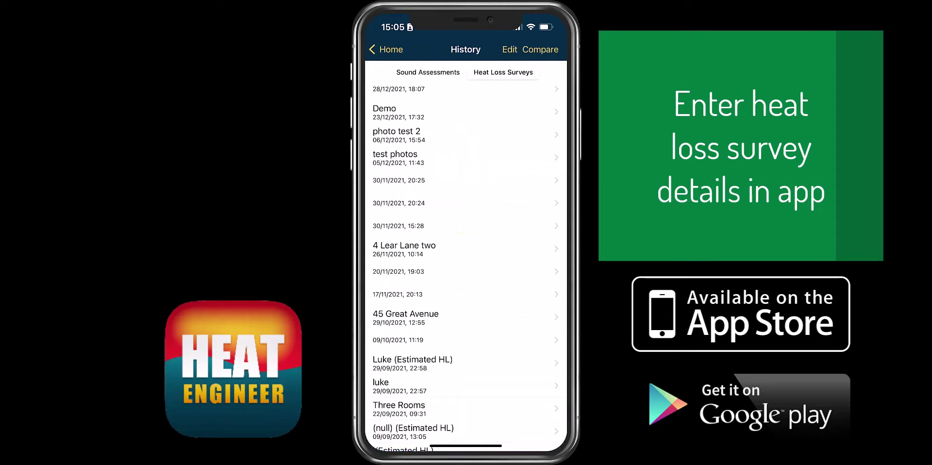
Go back from the survey history to the Home screen
left_click(386, 49)
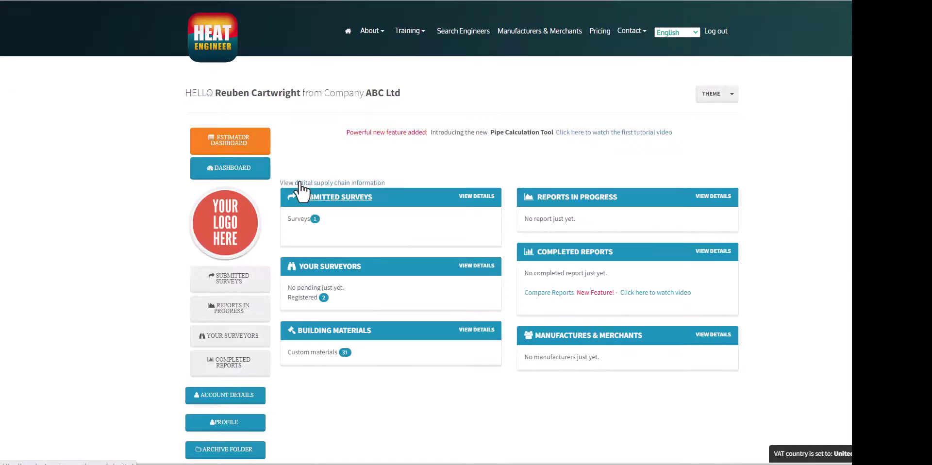
left_click(301, 190)
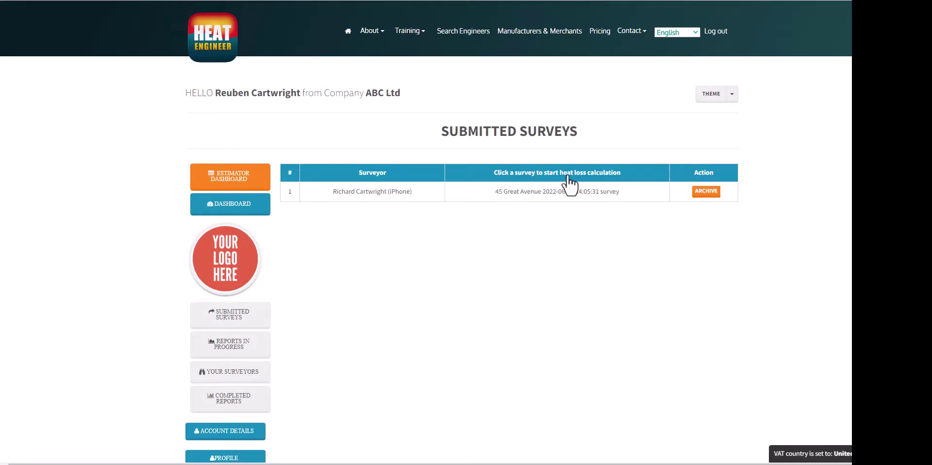
left_click(488, 189)
Try a custom energy data region, then set it back to Thames Valley (Heathrow)
scroll(397, 232, "down", 5)
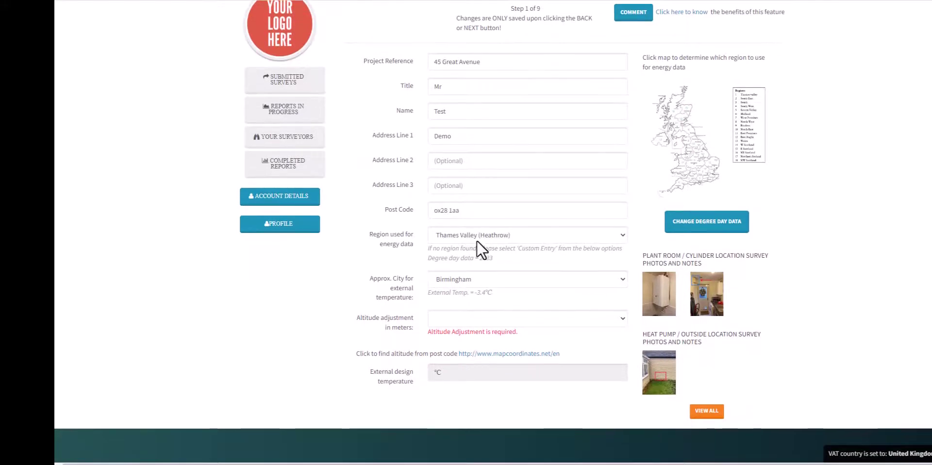
left_click(477, 238)
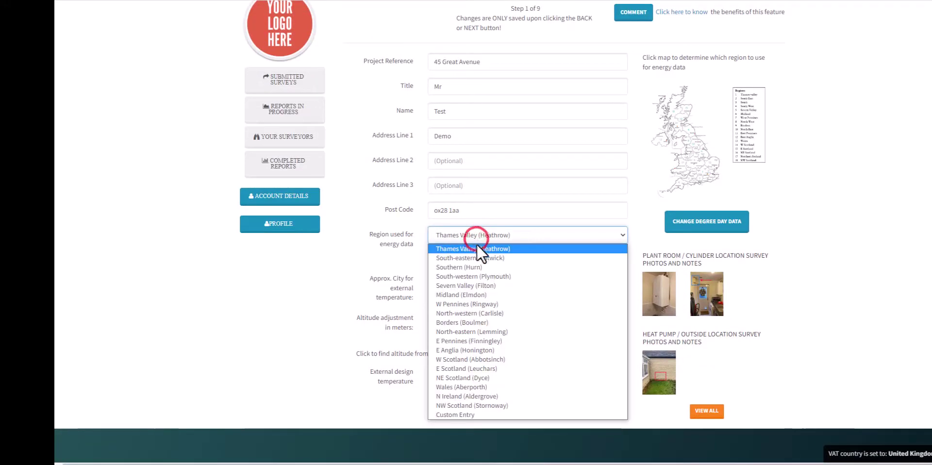
left_click(456, 415)
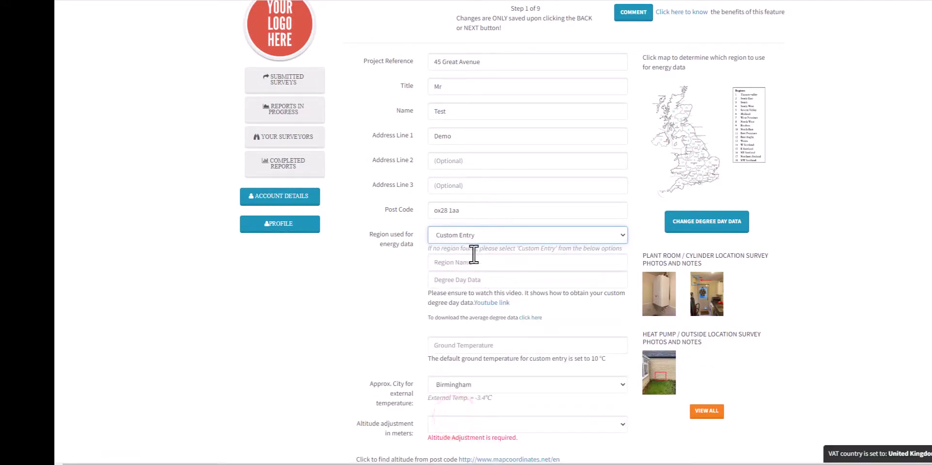
left_click(467, 235)
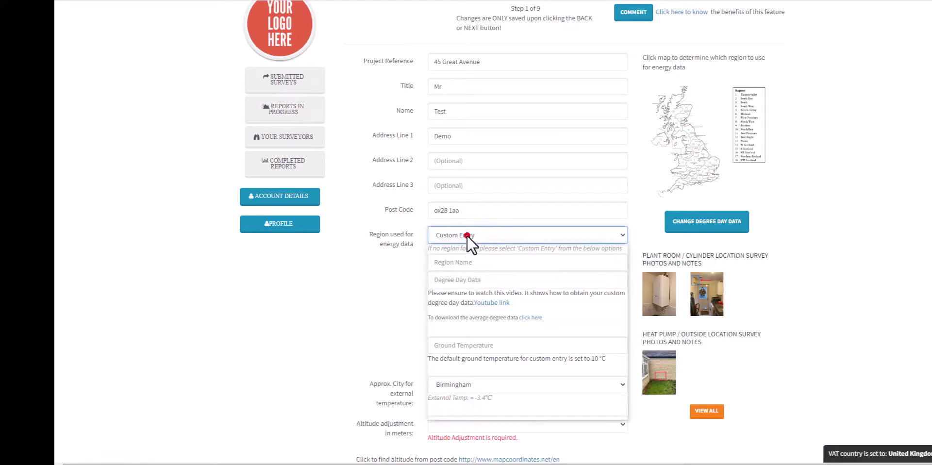
left_click(467, 246)
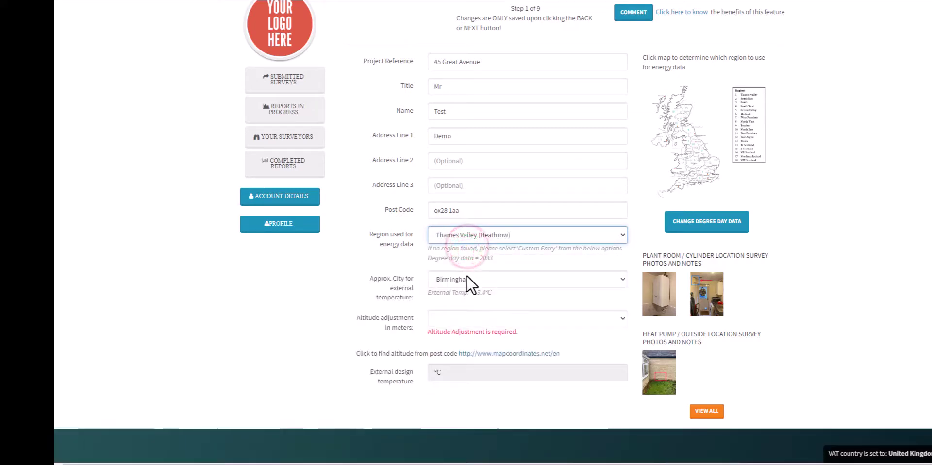
Try a custom external temperature city, then set it back to Birmingham
left_click(467, 280)
left_click(460, 366)
scroll(444, 313, "down", 1)
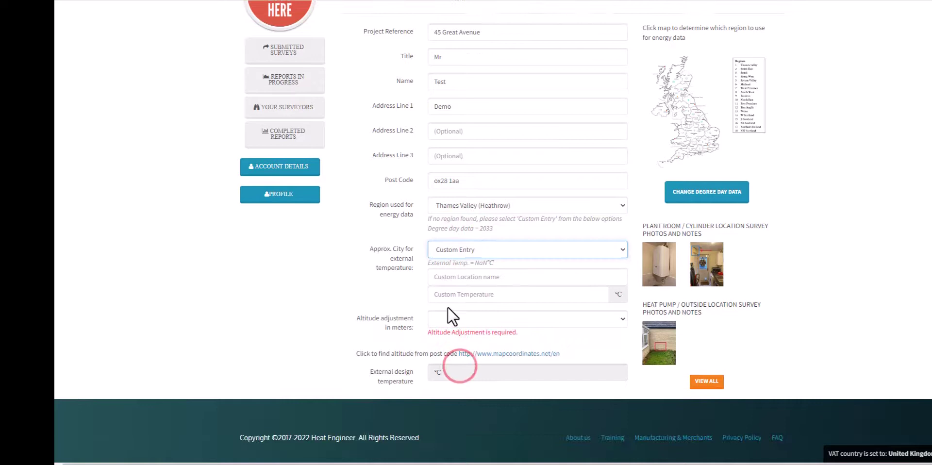
left_click(458, 251)
left_click(456, 272)
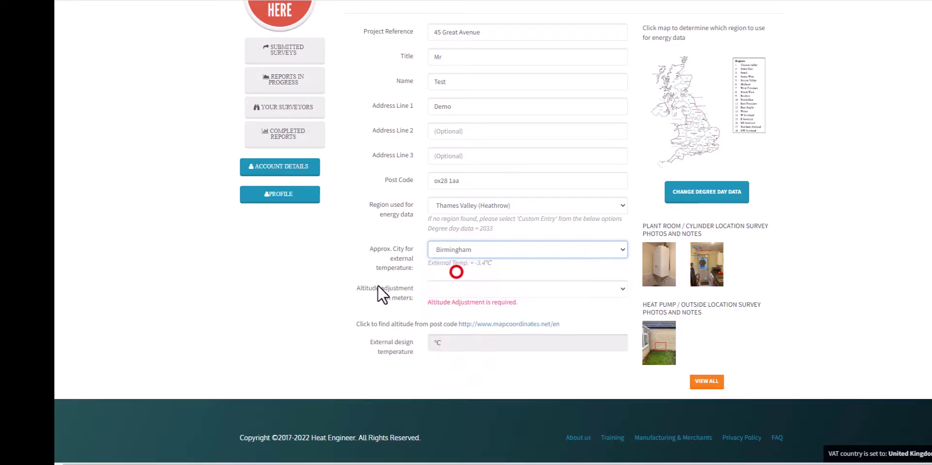
Choose an altitude adjustment value for the site
left_click(310, 277)
left_click(456, 290)
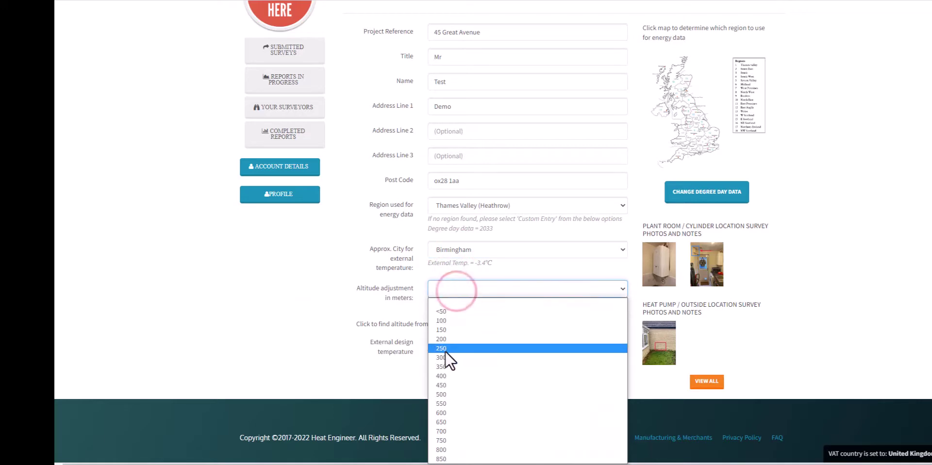
left_click(447, 325)
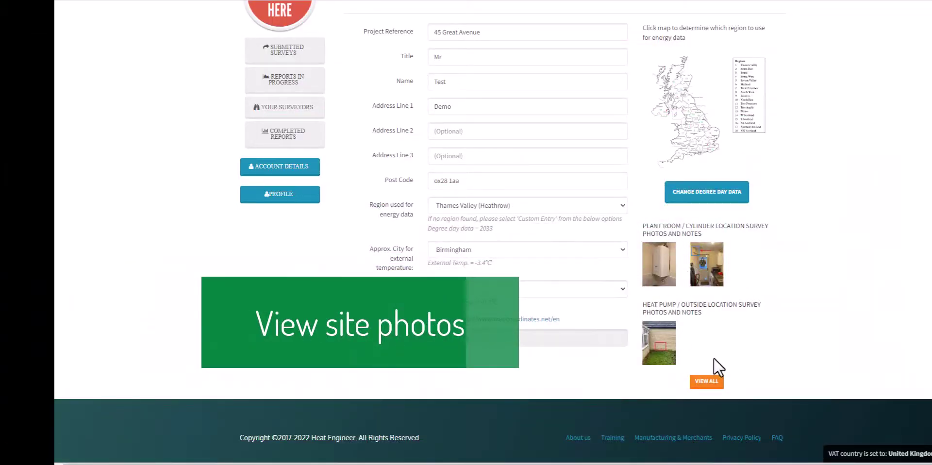
scroll(608, 269, "up", 5)
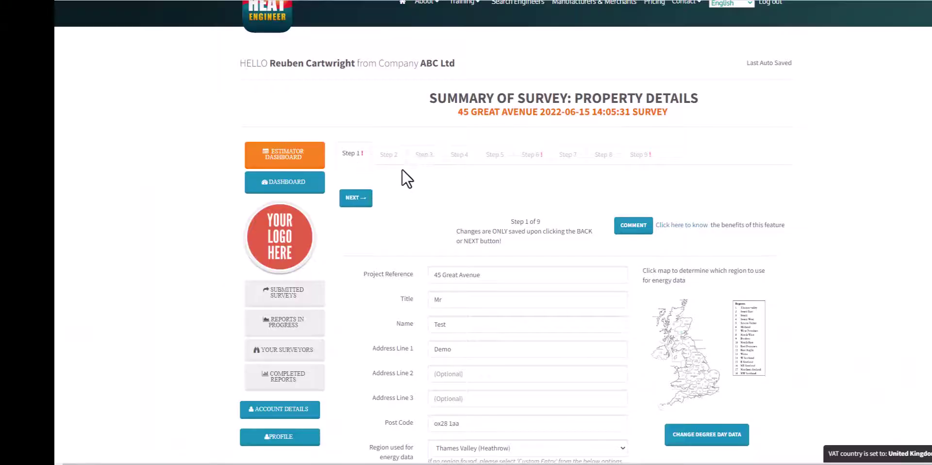
Advance past Step 2 Heating Type to Step 3 Room Features and scroll the room table
left_click(360, 199)
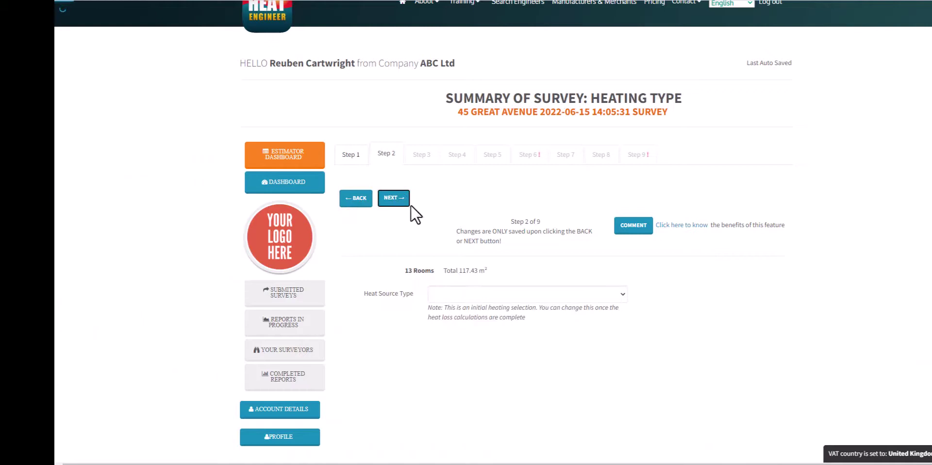
left_click(398, 206)
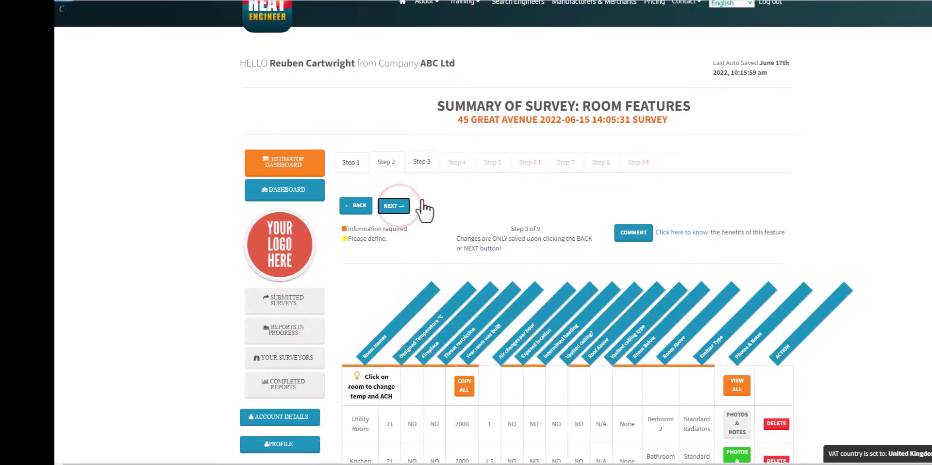
scroll(372, 261, "down", 6)
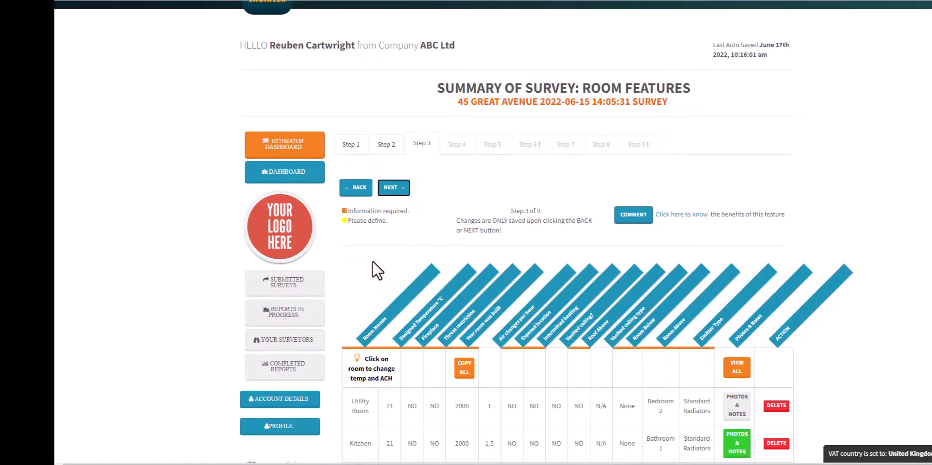
scroll(371, 266, "down", 5)
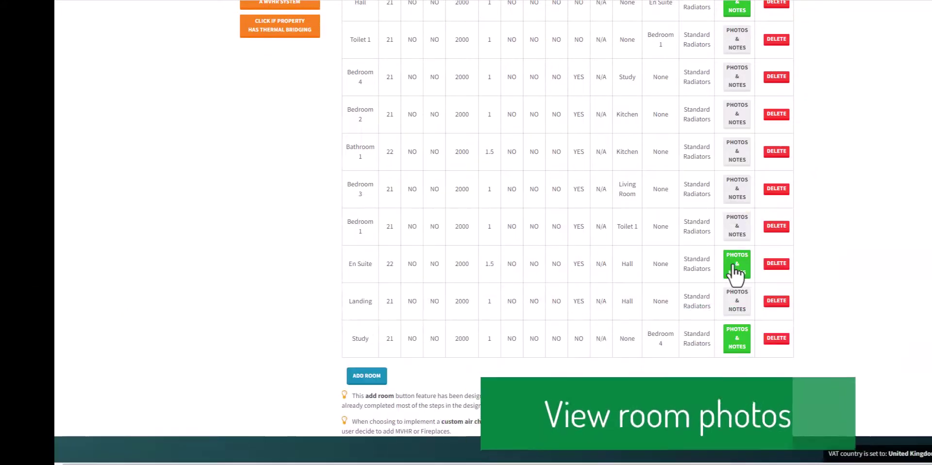
Review the enlarged En Suite radiator photo in its Photos & Notes
left_click(736, 265)
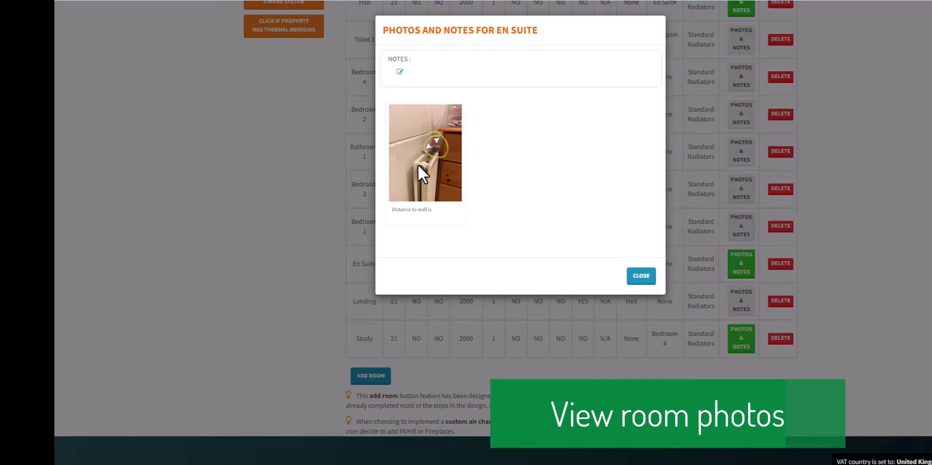
left_click(418, 164)
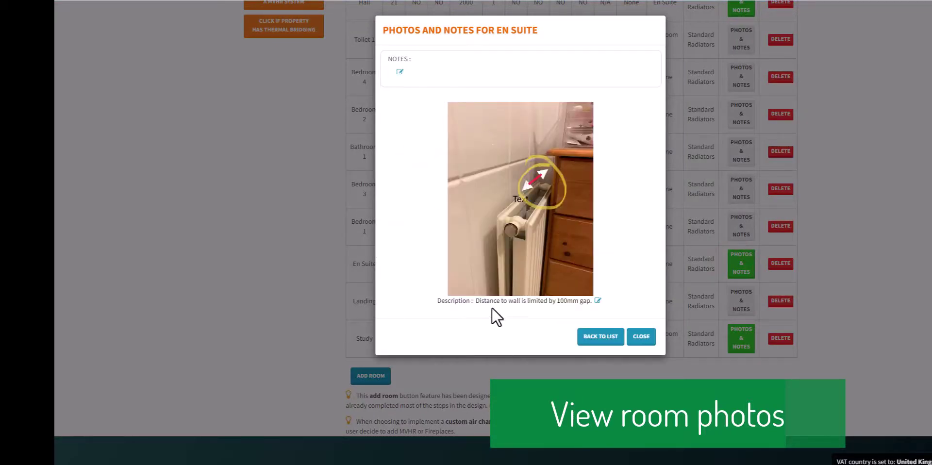
left_click(642, 336)
Review the enlarged Hall radiator photo, then show all rooms' photos on the Room Images page
scroll(573, 255, "up", 3)
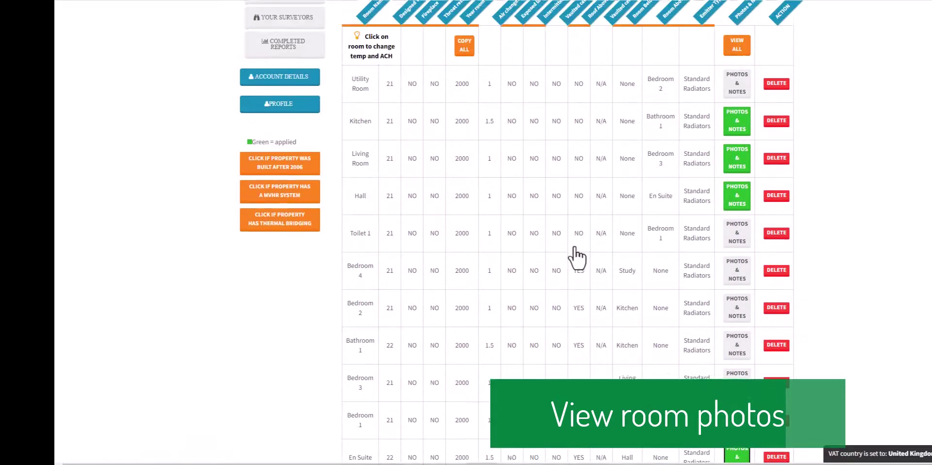
left_click(741, 198)
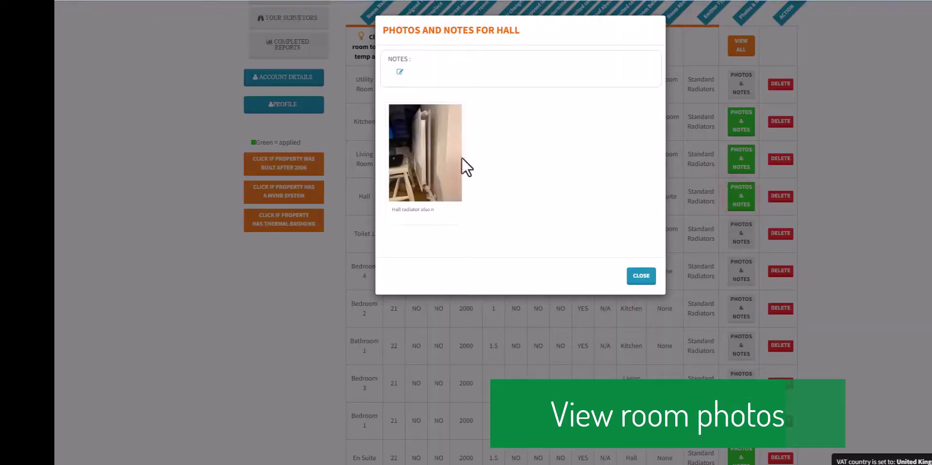
left_click(432, 162)
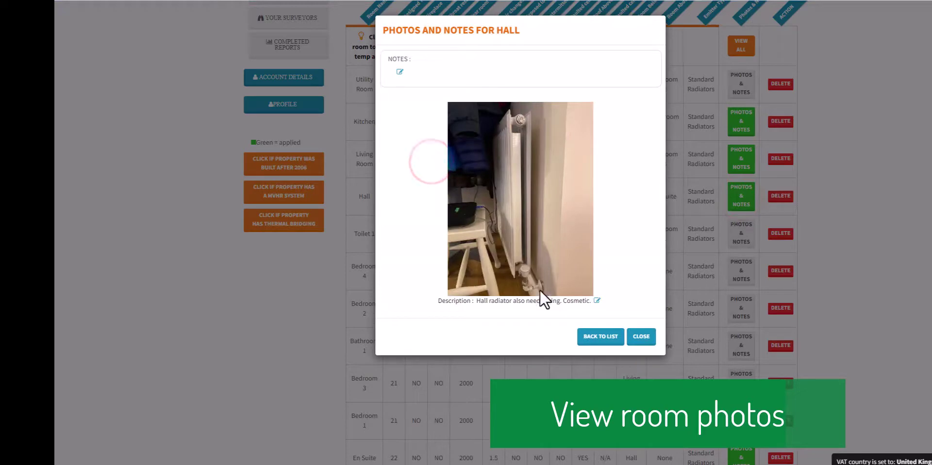
left_click(639, 336)
scroll(639, 226, "up", 3)
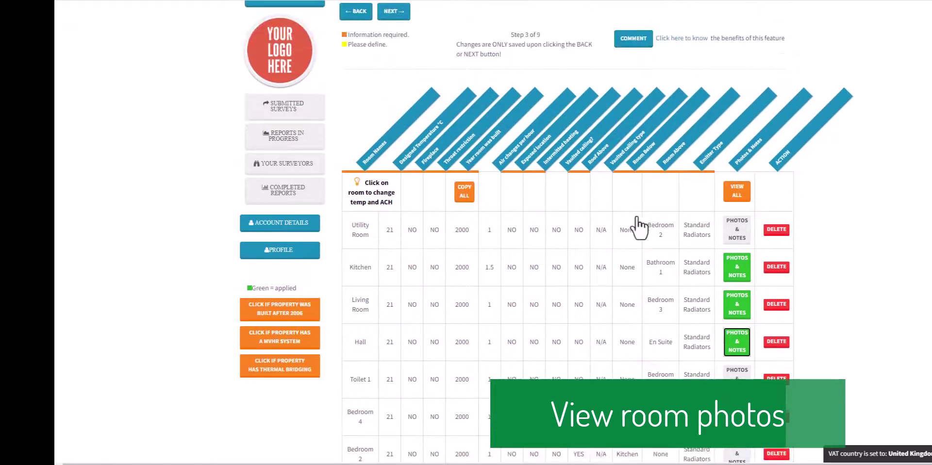
left_click(736, 195)
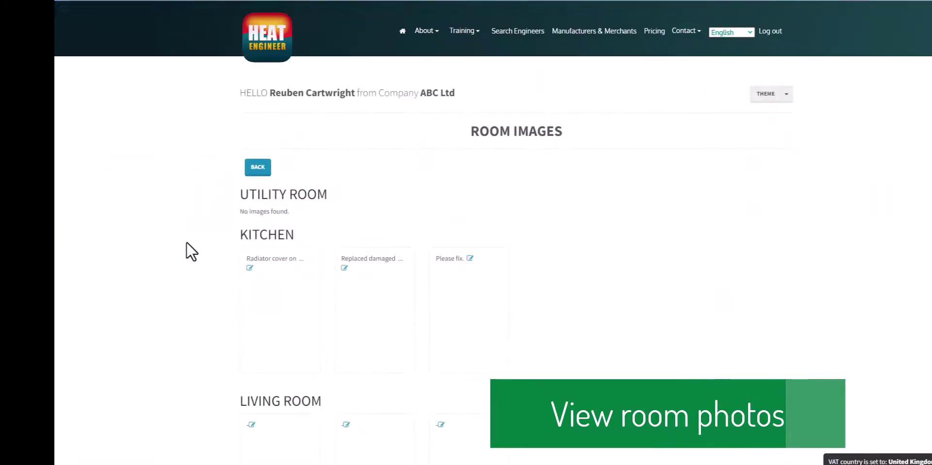
Scroll through the Room Images, covering Kitchen, Living Room, Hall, En Suite and Study photos
scroll(160, 243, "down", 1)
scroll(162, 238, "down", 6)
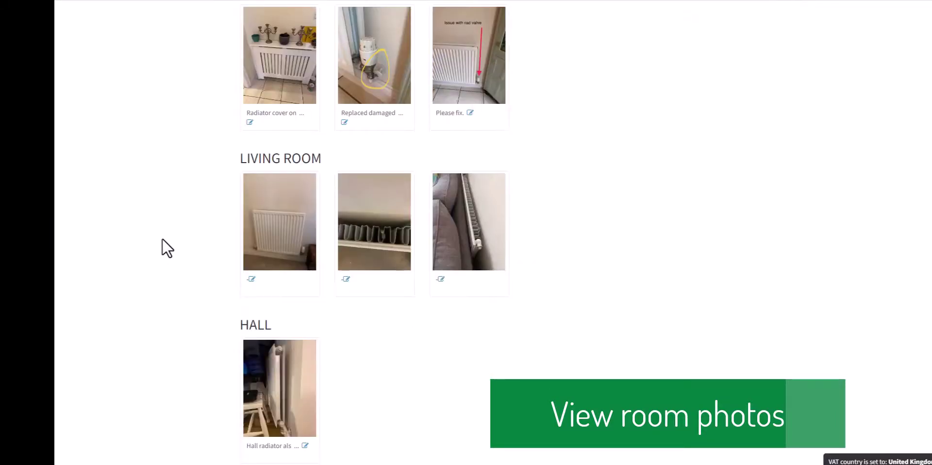
scroll(163, 239, "down", 10)
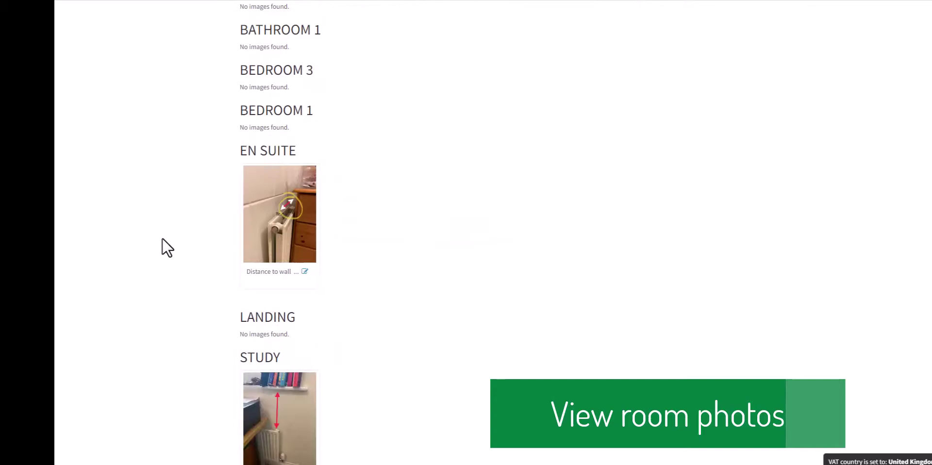
scroll(162, 239, "down", 2)
scroll(162, 239, "up", 12)
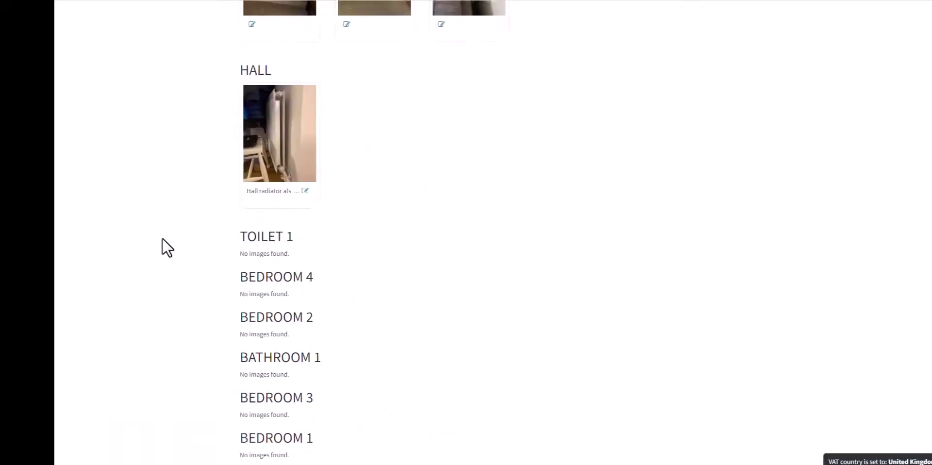
scroll(162, 247, "up", 3)
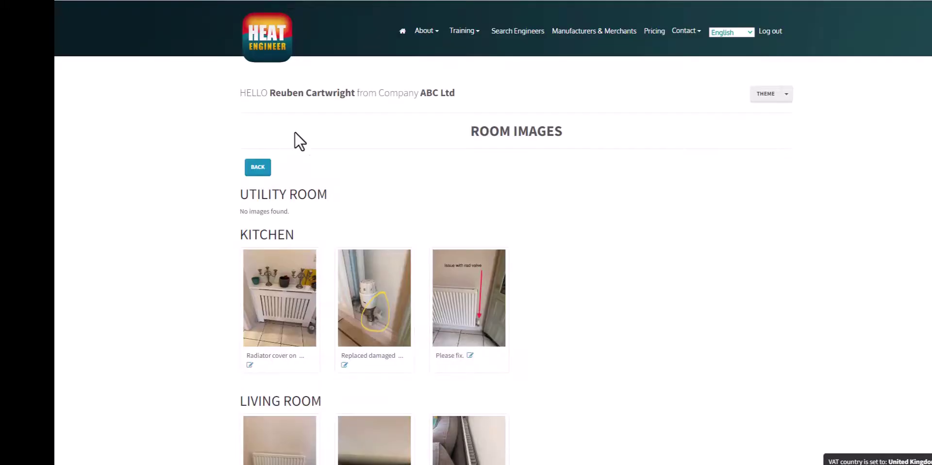
left_click(258, 167)
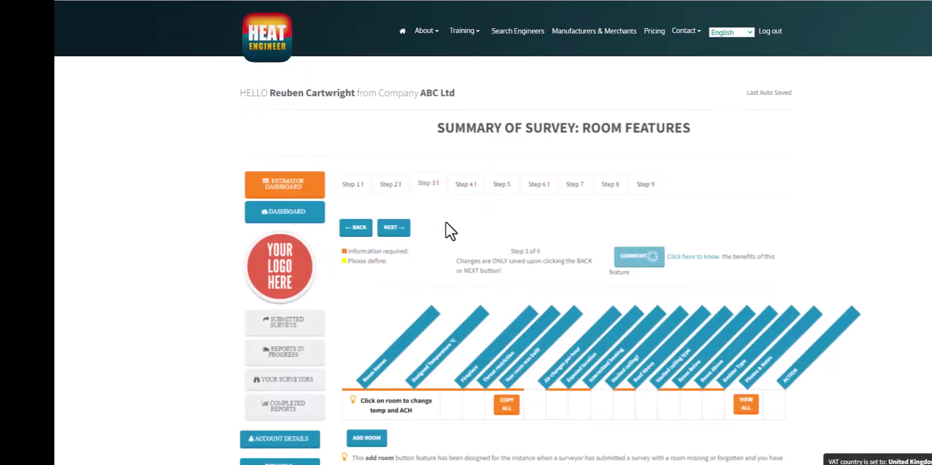
scroll(499, 232, "down", 1)
scroll(499, 233, "down", 9)
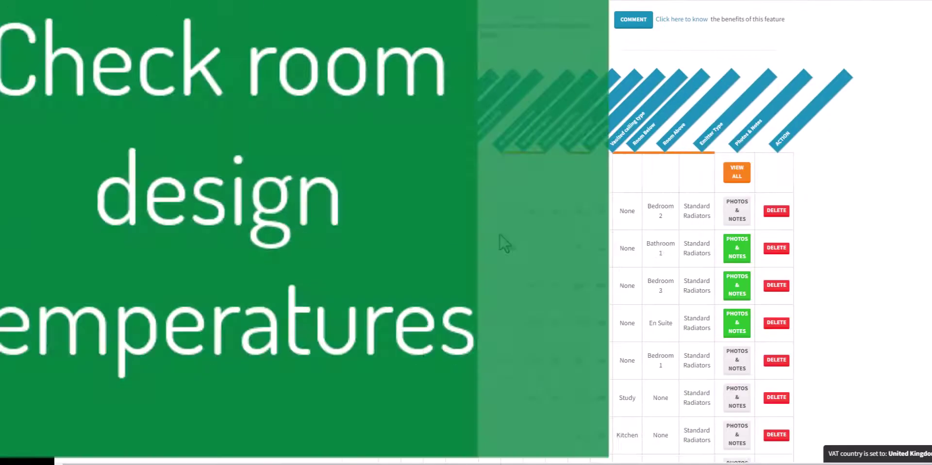
scroll(432, 296, "down", 1)
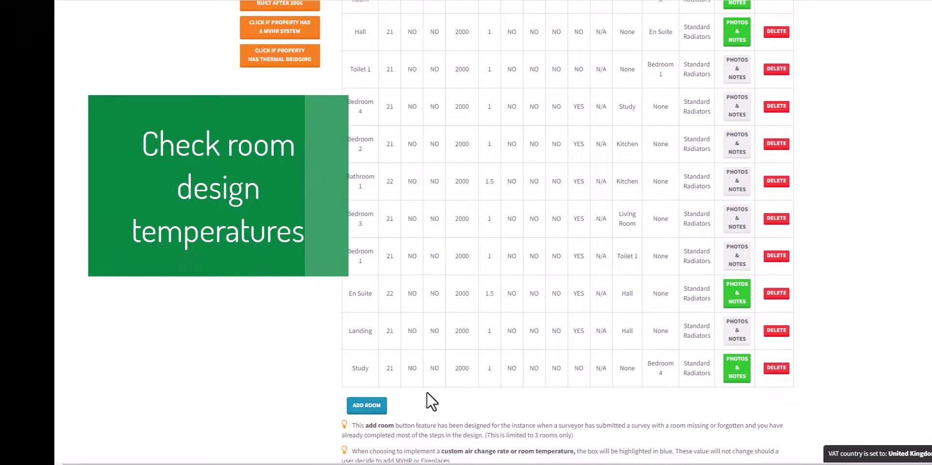
scroll(427, 401, "down", 2)
scroll(425, 335, "up", 8)
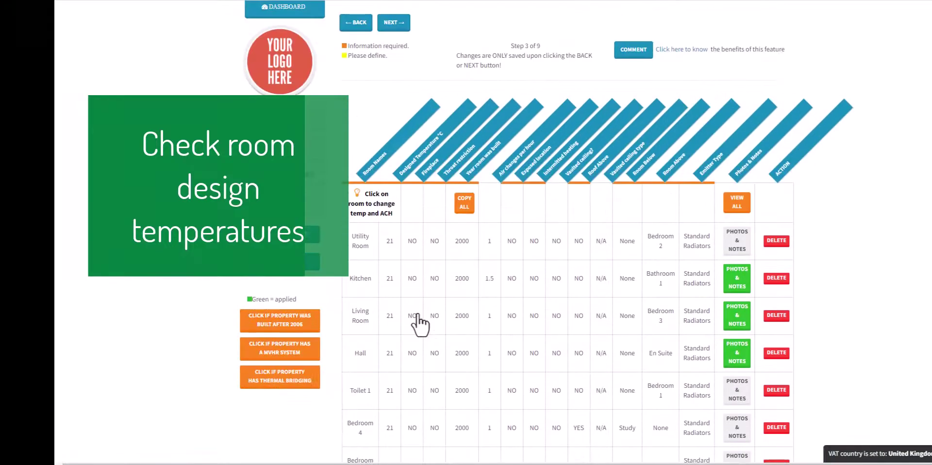
scroll(420, 325, "up", 4)
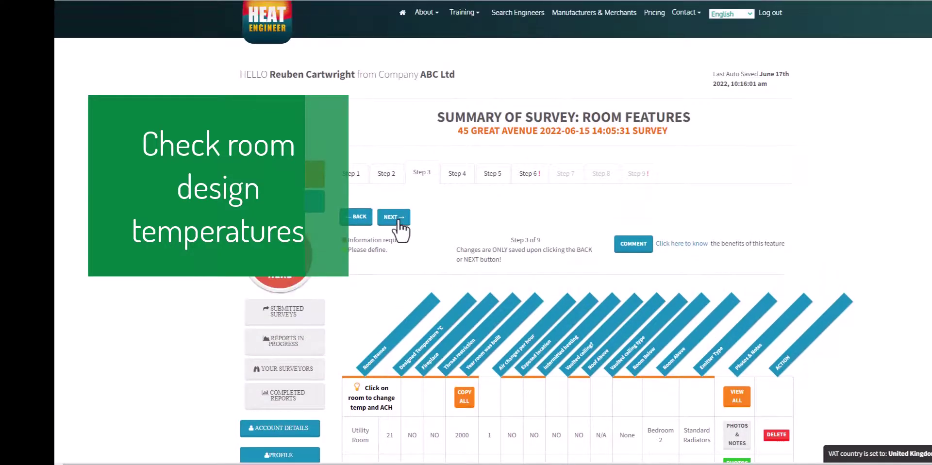
Move to Step 4 Room Dimensions and review each room's floor area, heights and wall areas
left_click(397, 218)
scroll(408, 245, "down", 3)
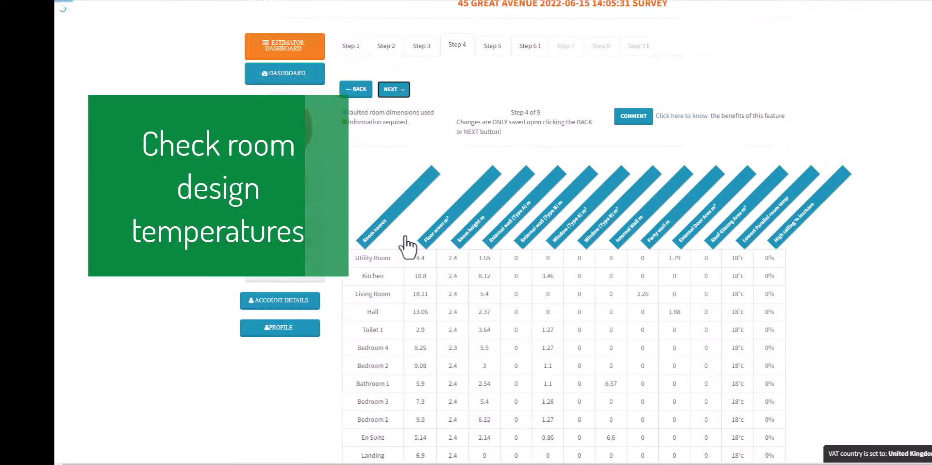
scroll(407, 245, "down", 1)
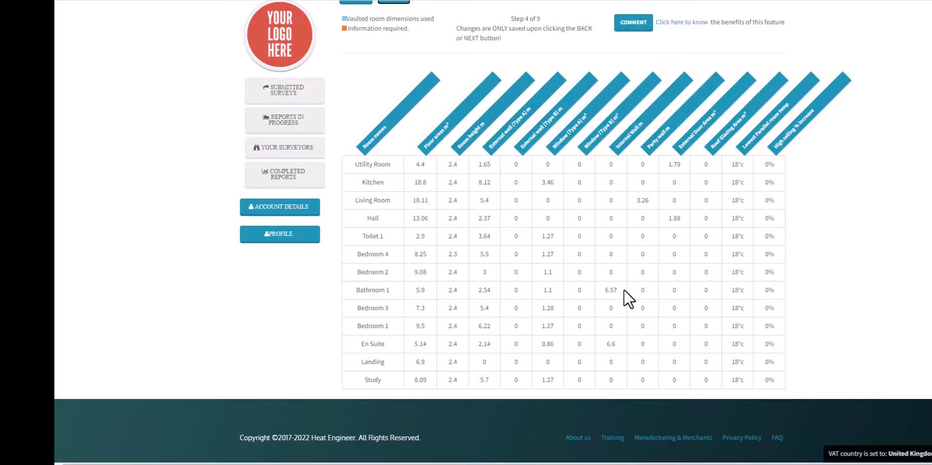
scroll(426, 302, "up", 1)
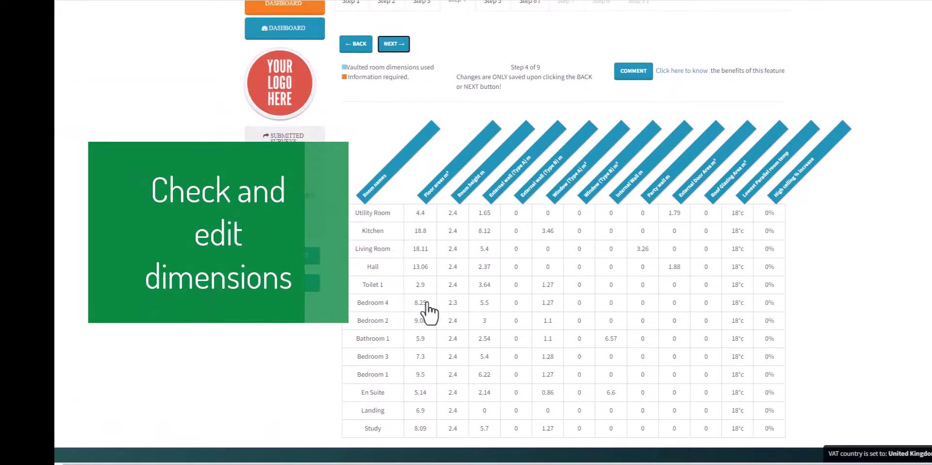
scroll(427, 311, "up", 4)
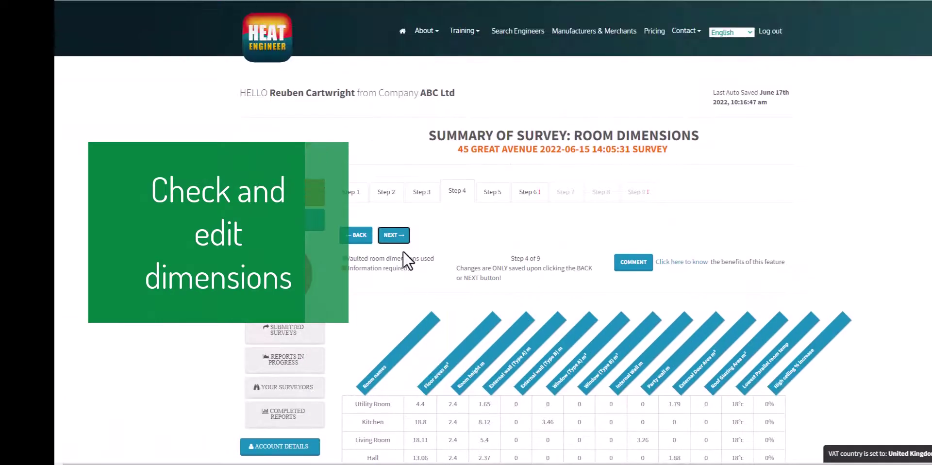
Move to Step 5 Vaulted Rooms and look through it without adding entries
left_click(397, 237)
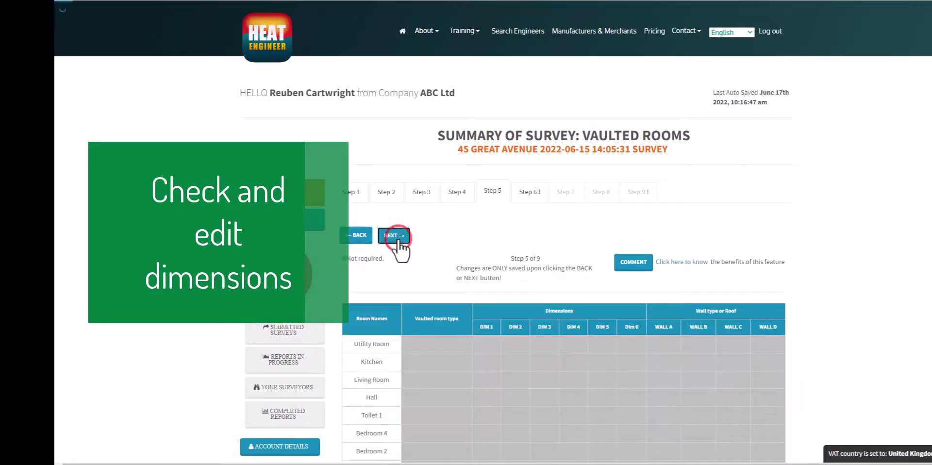
scroll(345, 266, "down", 3)
scroll(346, 266, "down", 8)
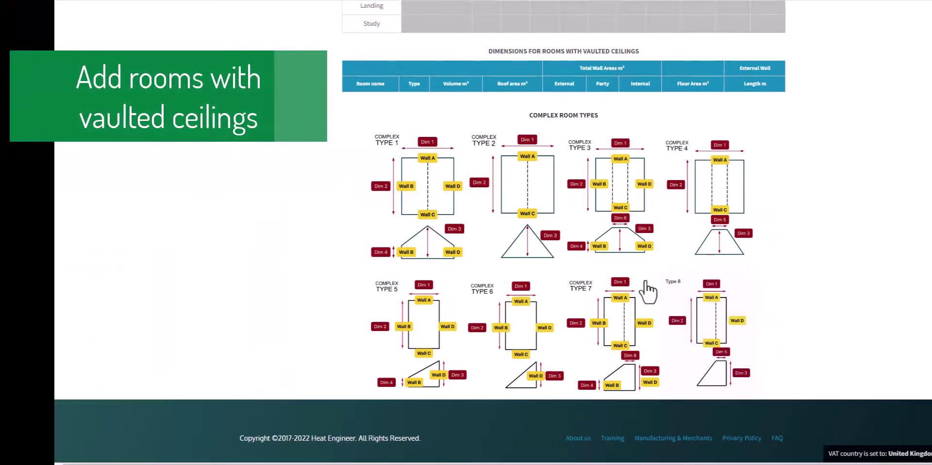
scroll(645, 294, "up", 2)
scroll(515, 294, "down", 1)
Enlarge and close the Complex Type 1 diagram, then continue to Step 6 External & Vaulted Walls
left_click(426, 250)
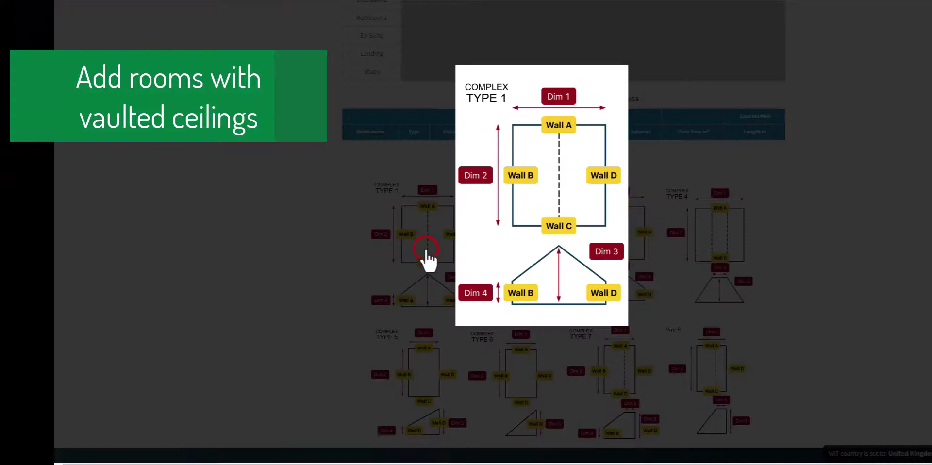
left_click(782, 225)
left_click(356, 228)
left_click(380, 96)
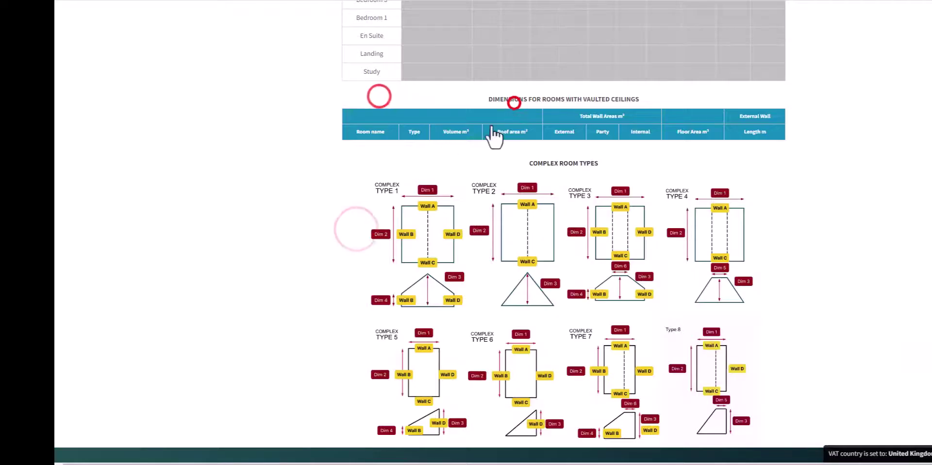
left_click(514, 100)
scroll(439, 199, "up", 10)
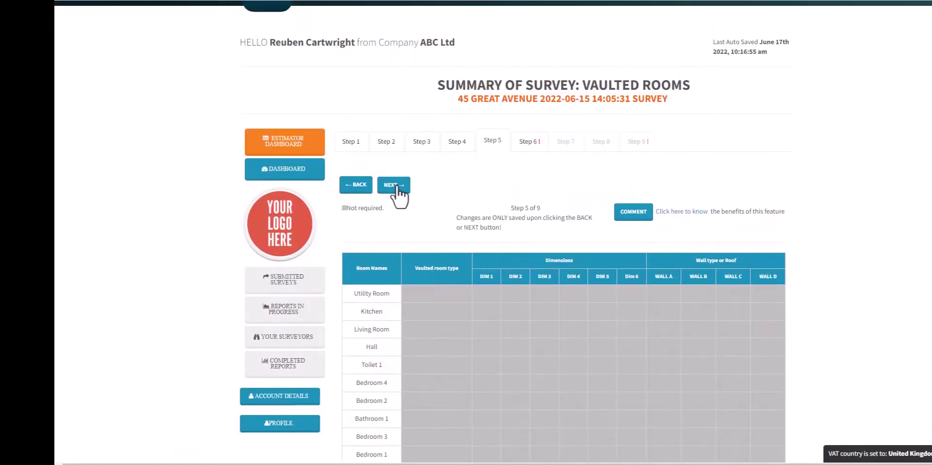
left_click(395, 185)
Change the Living Room party wall to Open Cavity, Brick 102mm, Standard Aerated Block, Plaster (0.87)
scroll(776, 218, "down", 3)
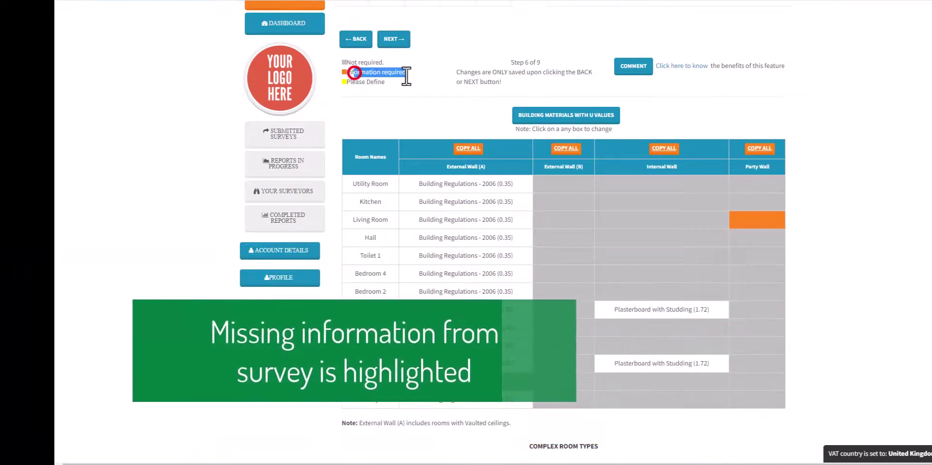
left_click_drag(354, 72, 397, 72)
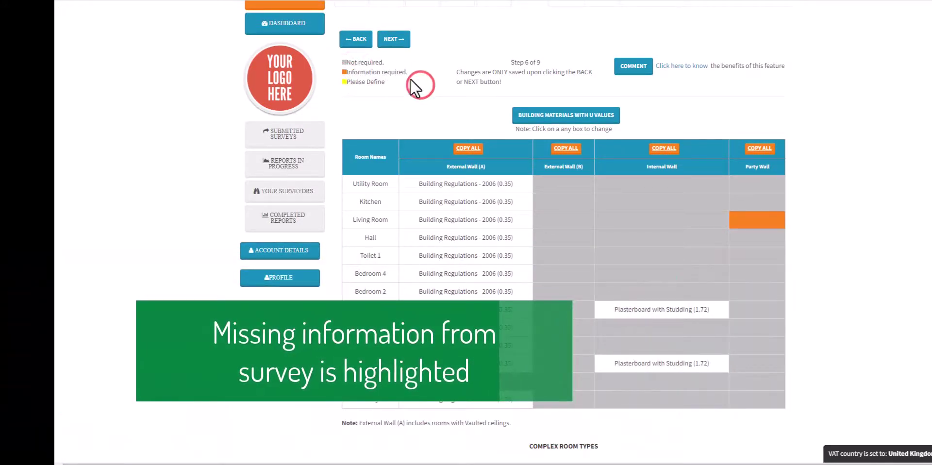
left_click(757, 221)
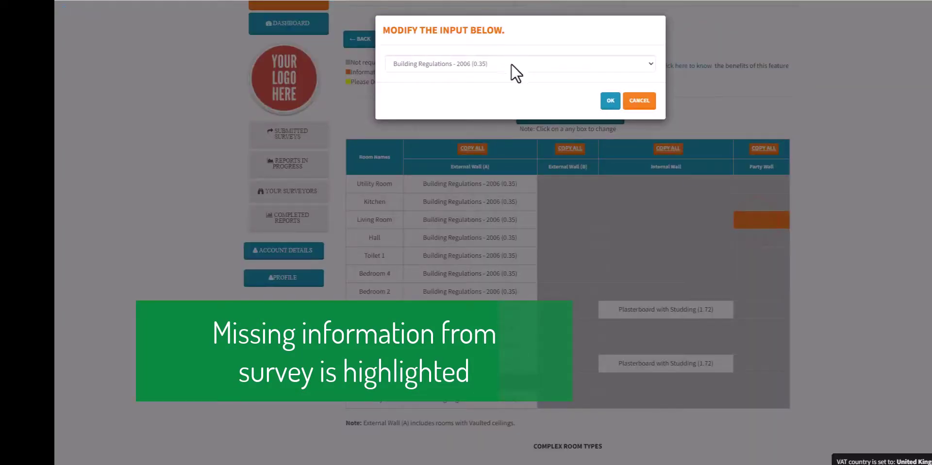
left_click(511, 63)
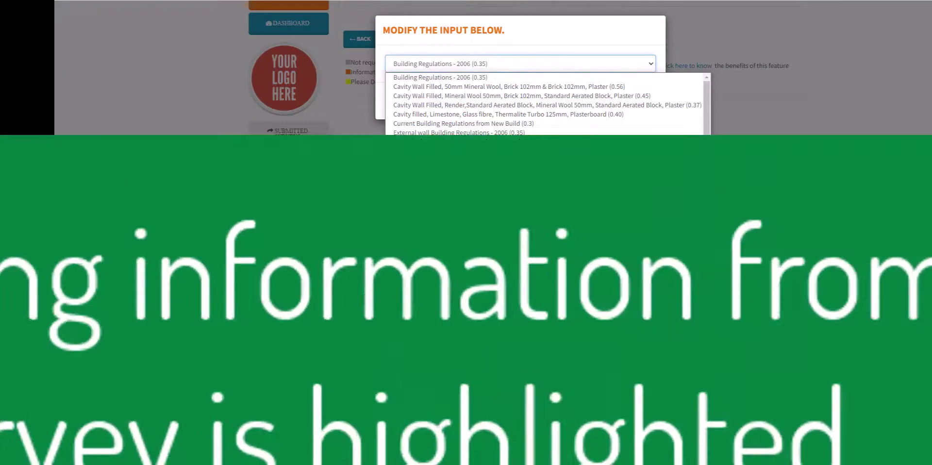
left_click(473, 144)
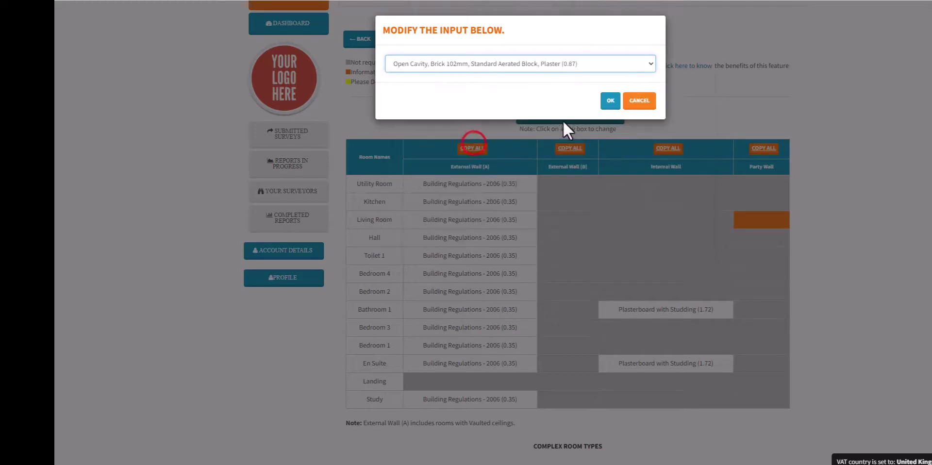
left_click(610, 100)
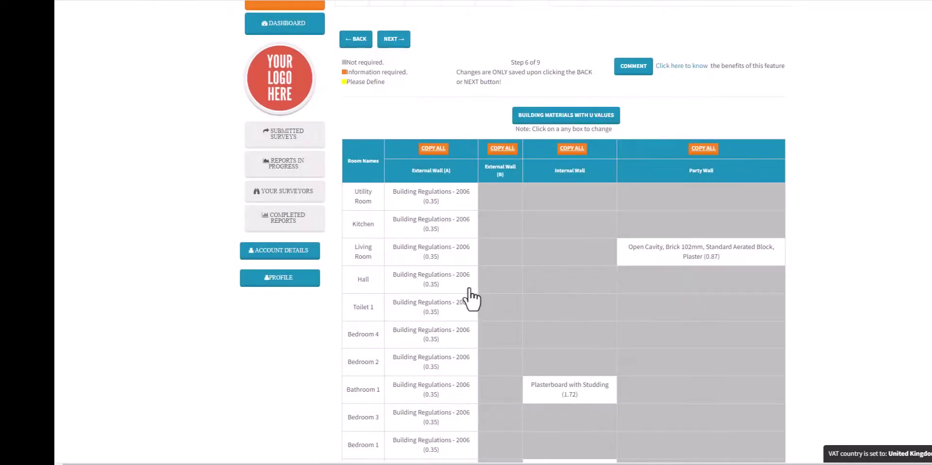
scroll(469, 296, "up", 3)
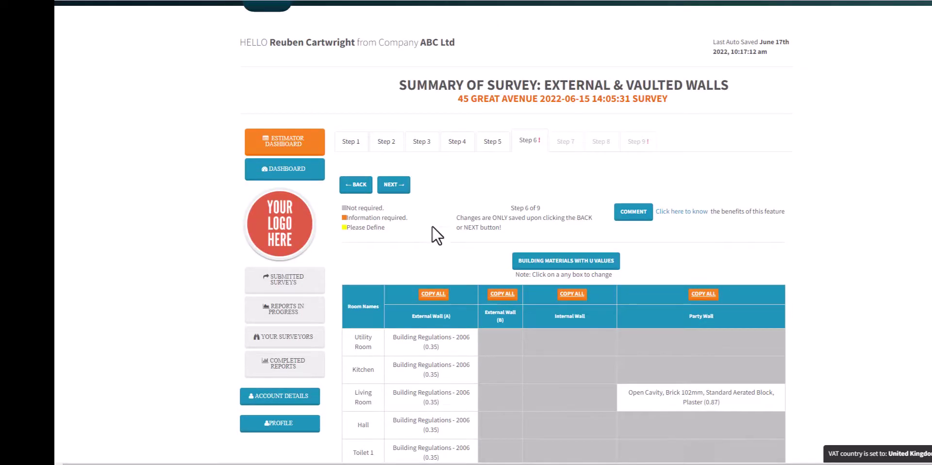
scroll(447, 258, "down", 9)
scroll(430, 264, "up", 6)
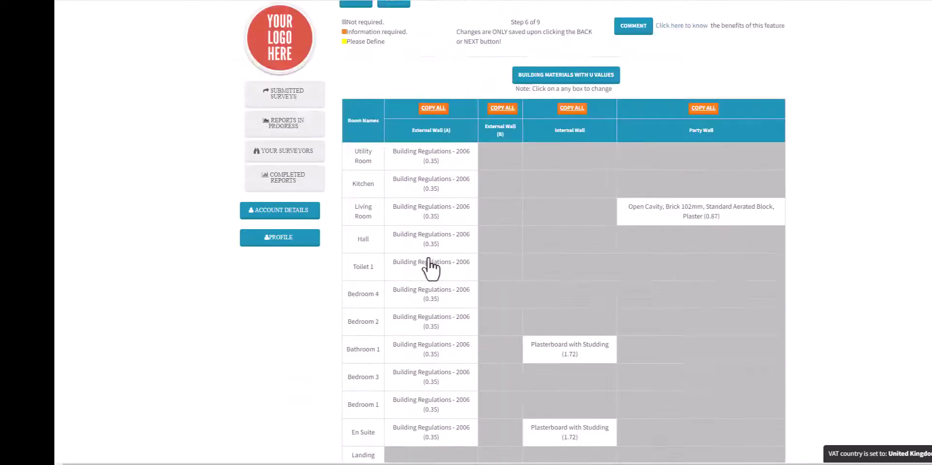
scroll(431, 268, "up", 4)
Advance past the windows and doors step to the Floors, Ceiling & Roof step
left_click(394, 186)
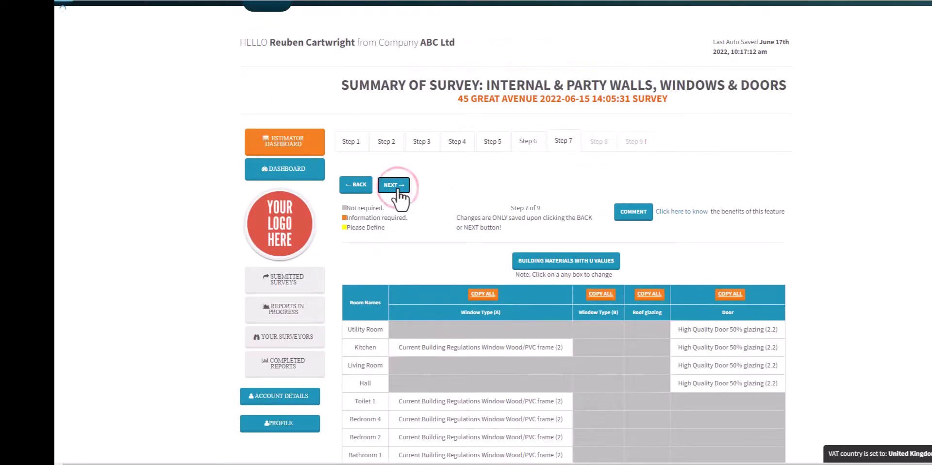
scroll(447, 251, "down", 3)
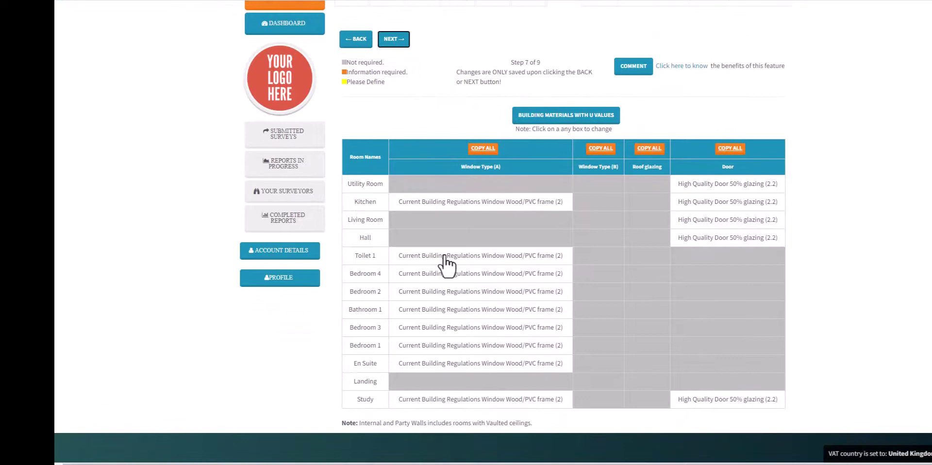
scroll(441, 262, "up", 4)
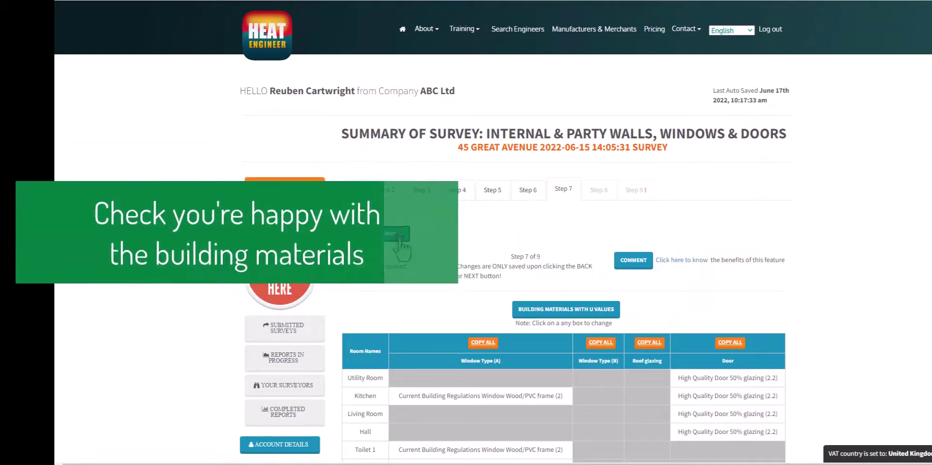
left_click(399, 238)
scroll(405, 245, "down", 4)
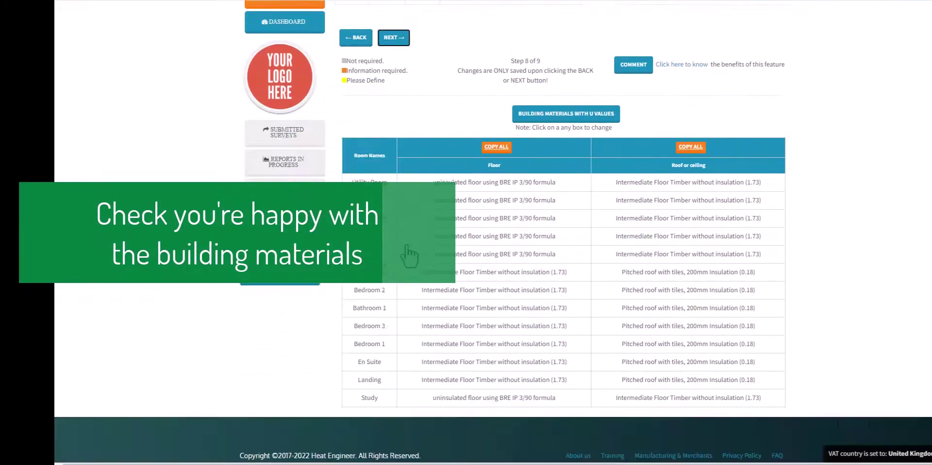
scroll(409, 255, "down", 1)
scroll(417, 257, "up", 1)
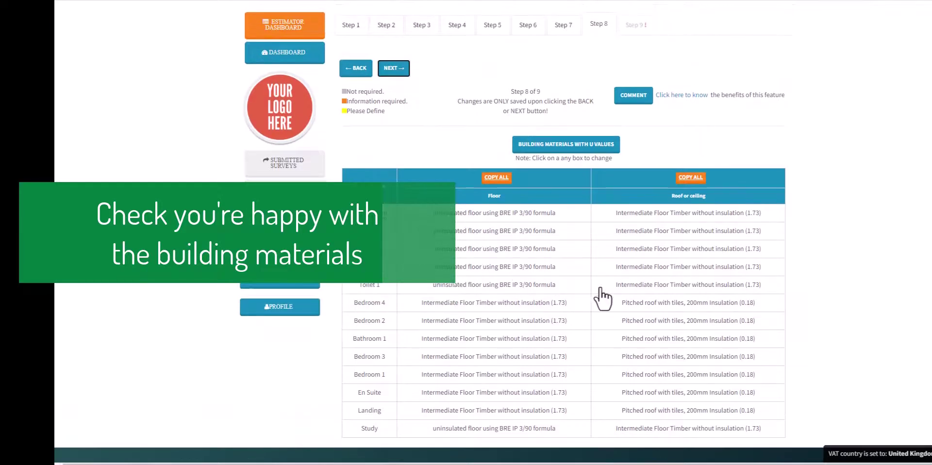
Check Toilet 1's roof material, leave it unchanged, and continue to the heat loss review
left_click(641, 285)
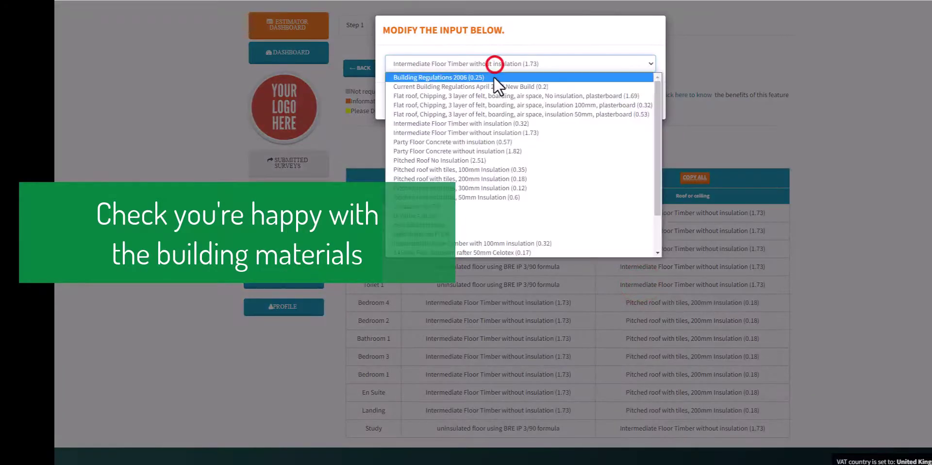
left_click(543, 29)
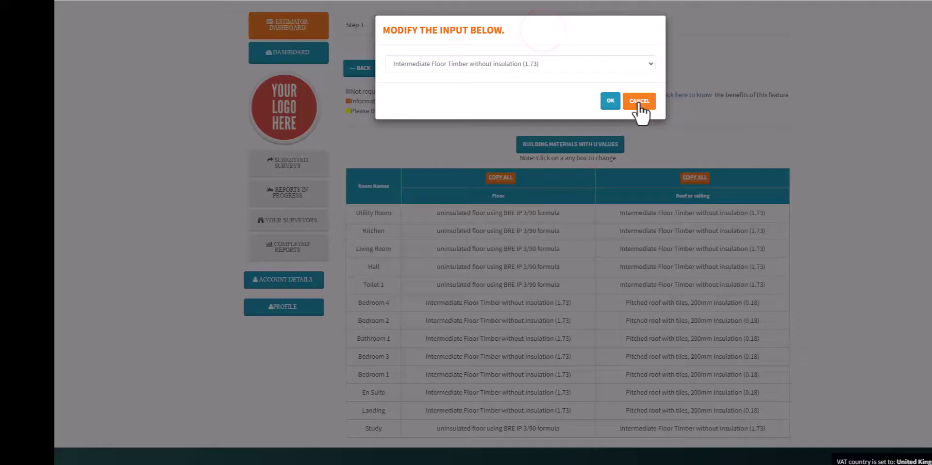
left_click(639, 102)
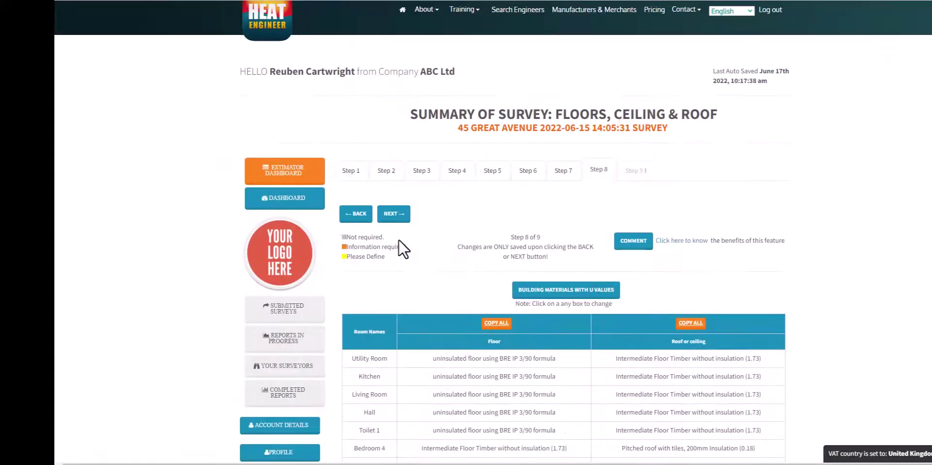
left_click(393, 215)
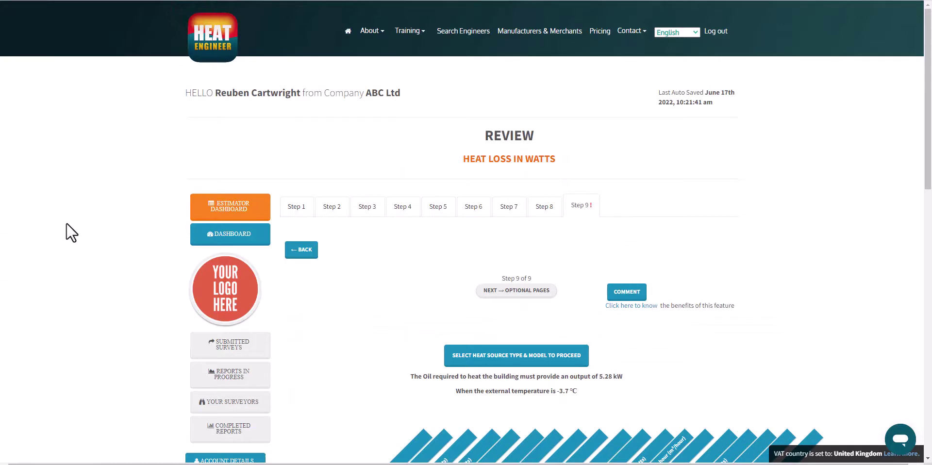
Scroll through the room heat loss and U value tables, confirming 5.28 kW at -3.7 °C
scroll(388, 242, "down", 3)
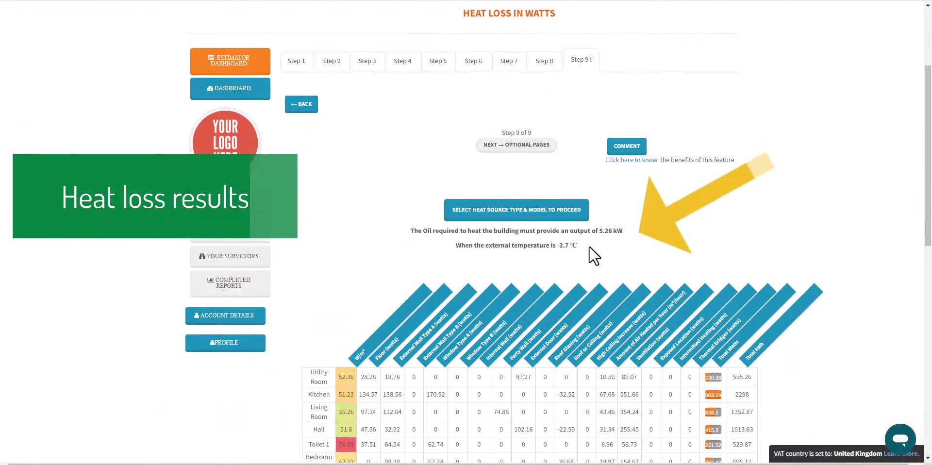
left_click(492, 210)
scroll(339, 246, "down", 5)
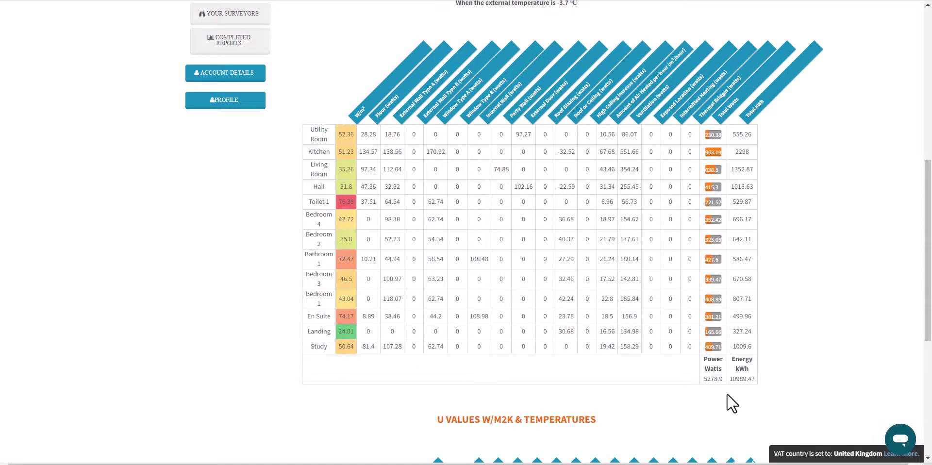
scroll(635, 384, "down", 6)
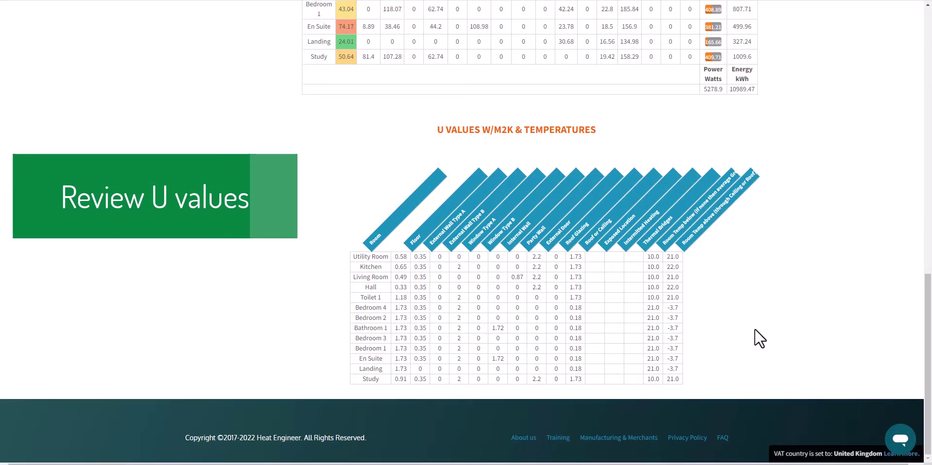
scroll(777, 337, "up", 12)
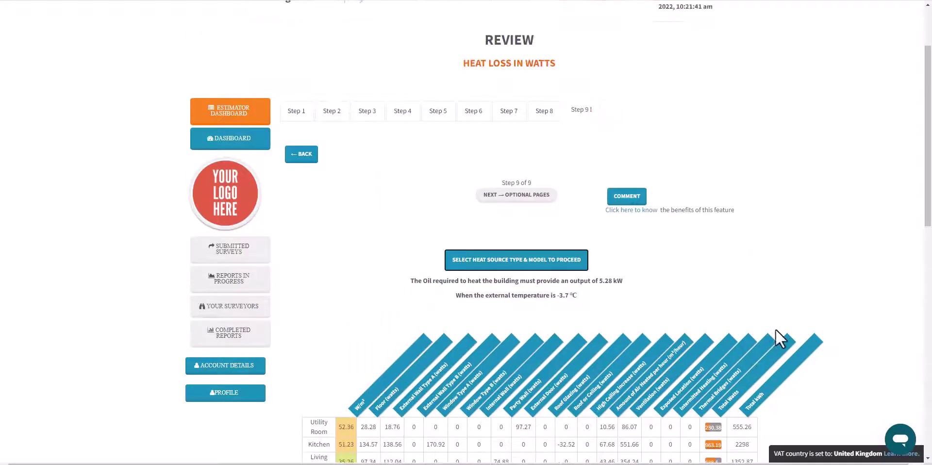
Leave the merchant unset and set the oil heat source manufacturer and model to 'To be confirmed'
left_click(517, 251)
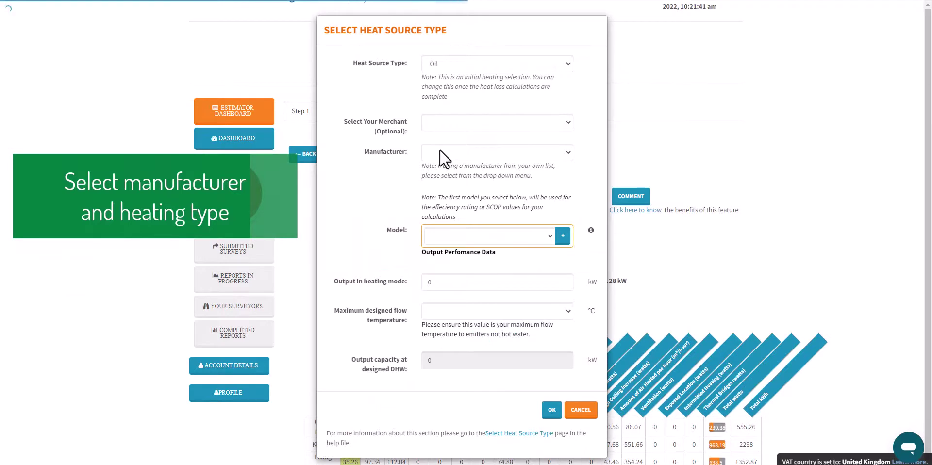
left_click(442, 122)
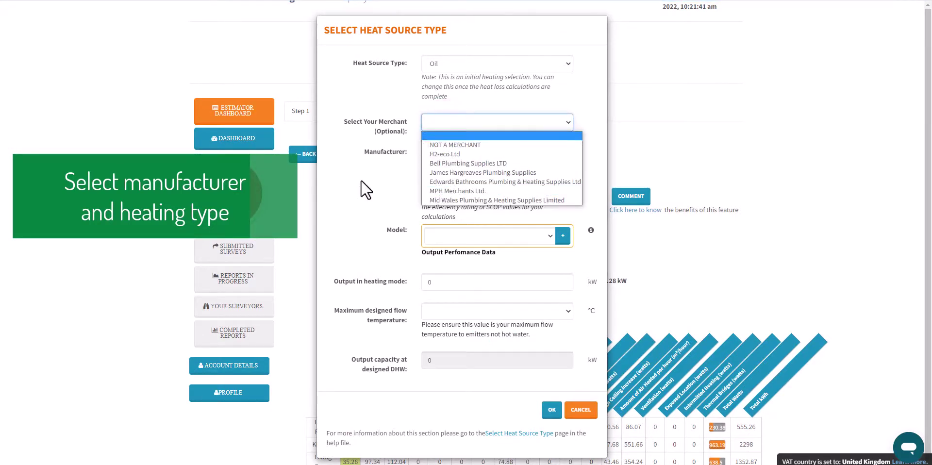
left_click(352, 197)
left_click(441, 155)
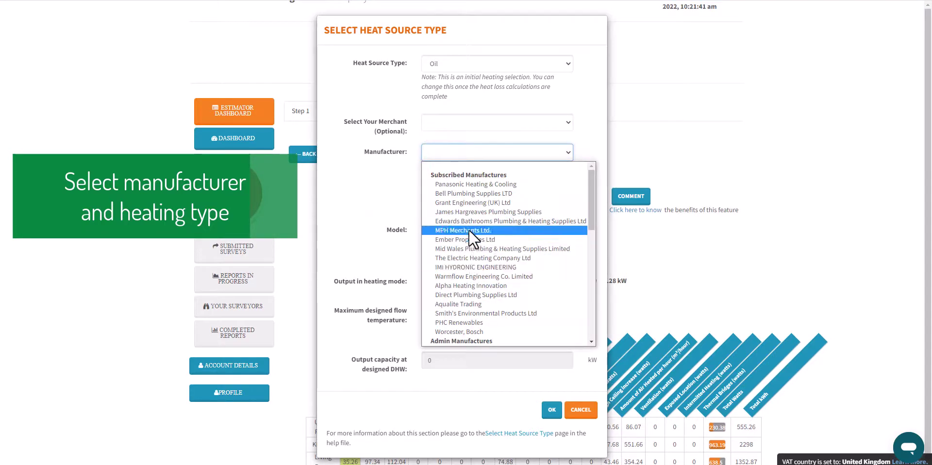
left_click_drag(587, 199, 565, 255)
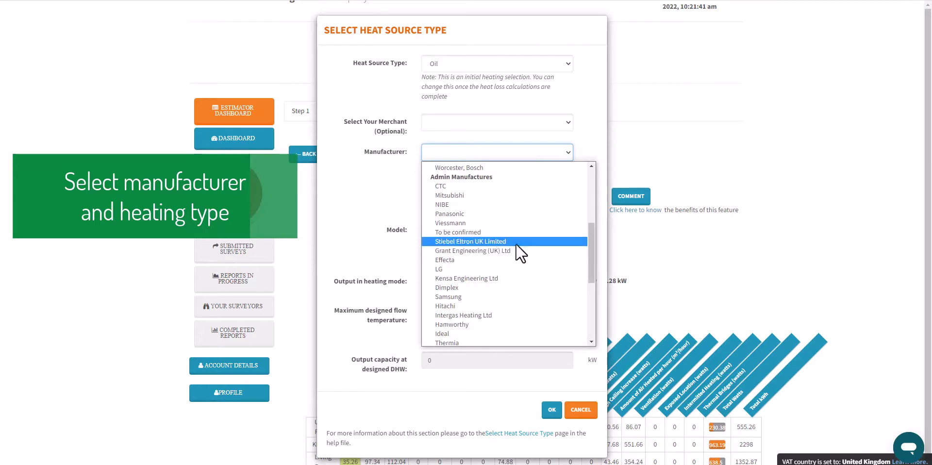
left_click(450, 232)
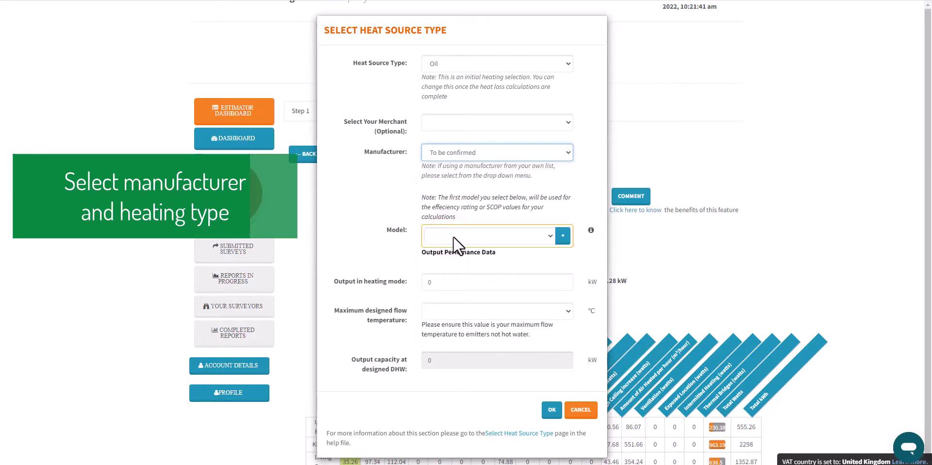
left_click(453, 236)
left_click(450, 253)
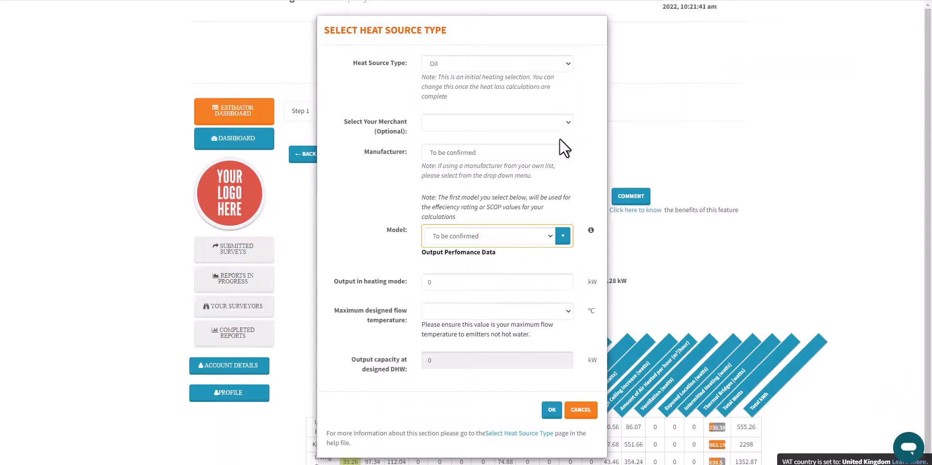
left_click(554, 410)
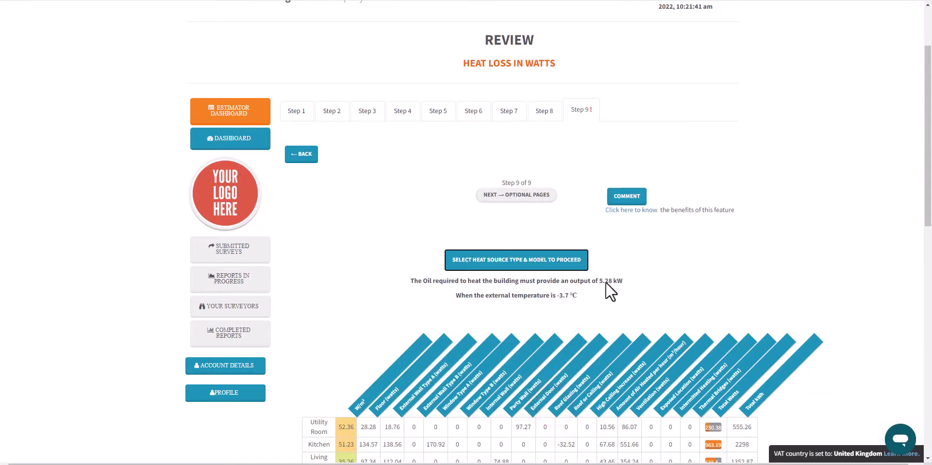
Give the heat source a 6 kW output and set its maximum flow temperature
left_click(534, 259)
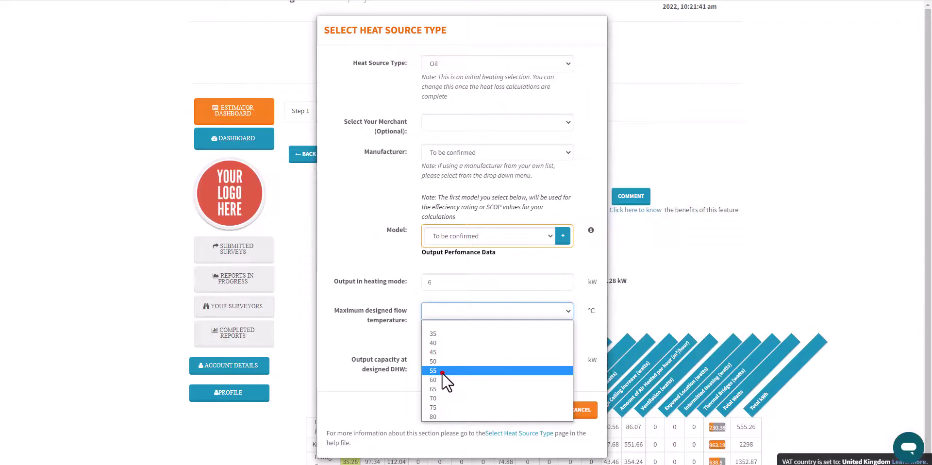
left_click(441, 370)
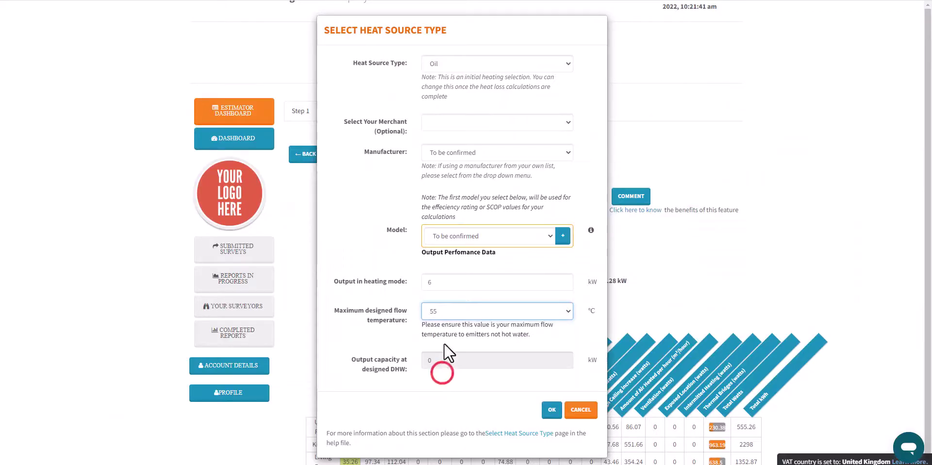
left_click(552, 410)
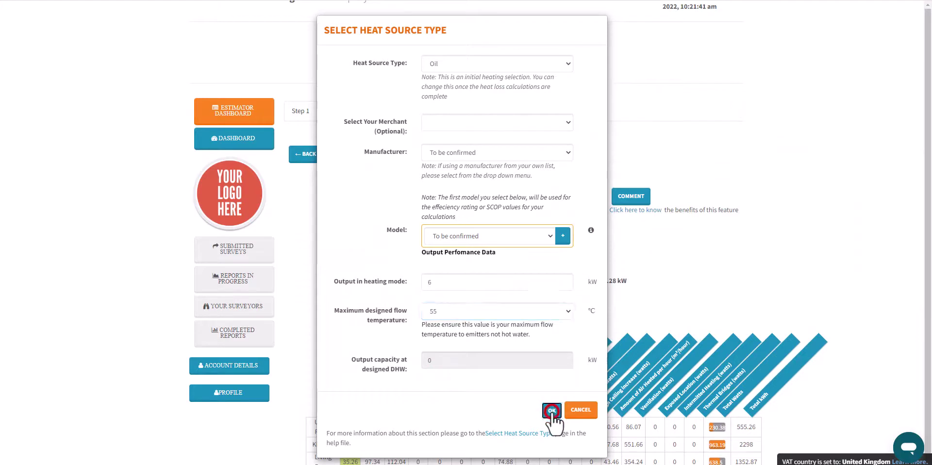
left_click(449, 313)
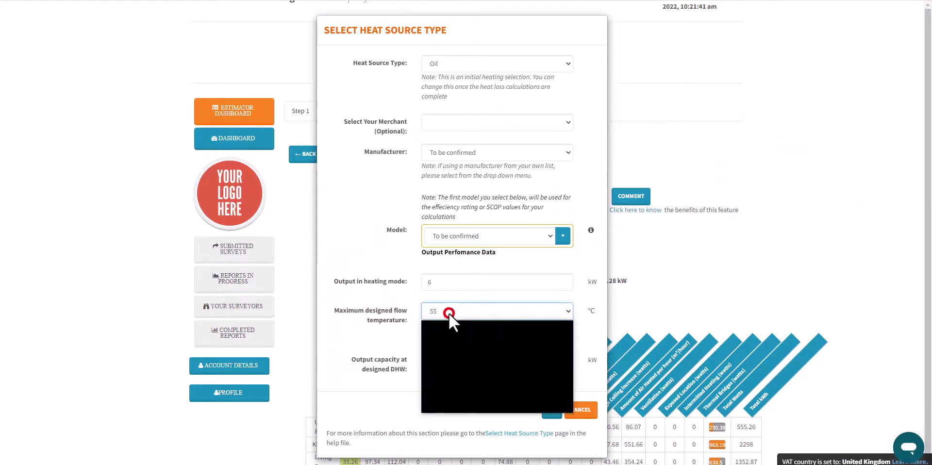
left_click(436, 390)
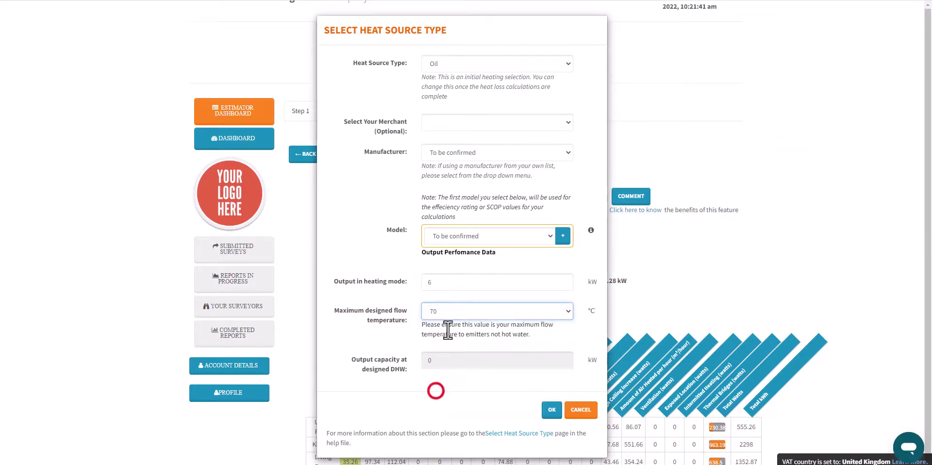
left_click(551, 412)
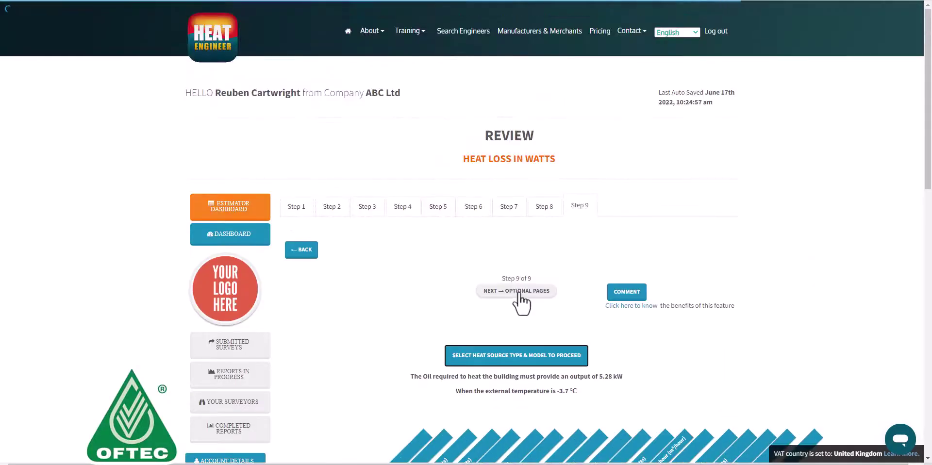
Include New Radiators in the optional report pages and open its page
left_click(518, 195)
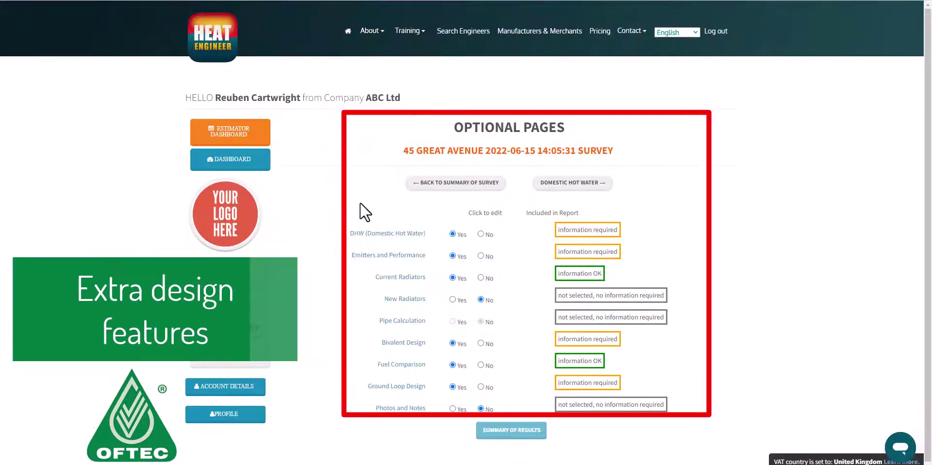
left_click(302, 193)
left_click(453, 299)
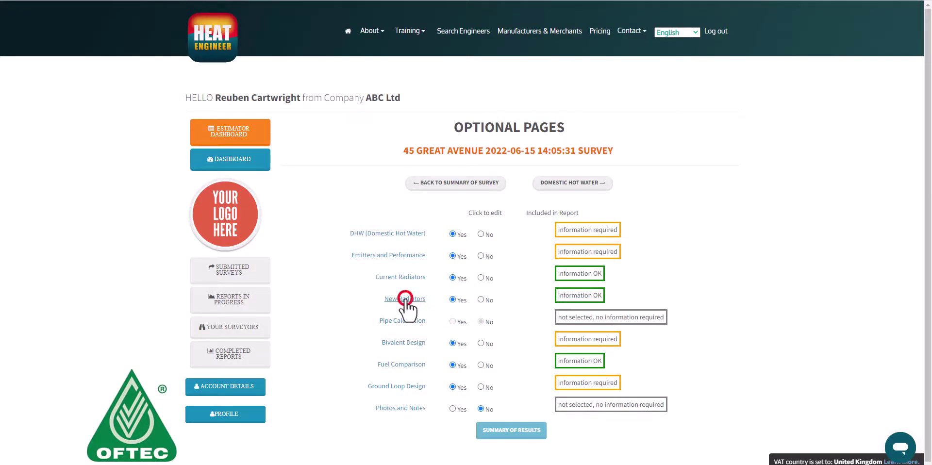
left_click(405, 299)
Review the new radiator list for each room
left_click(310, 277)
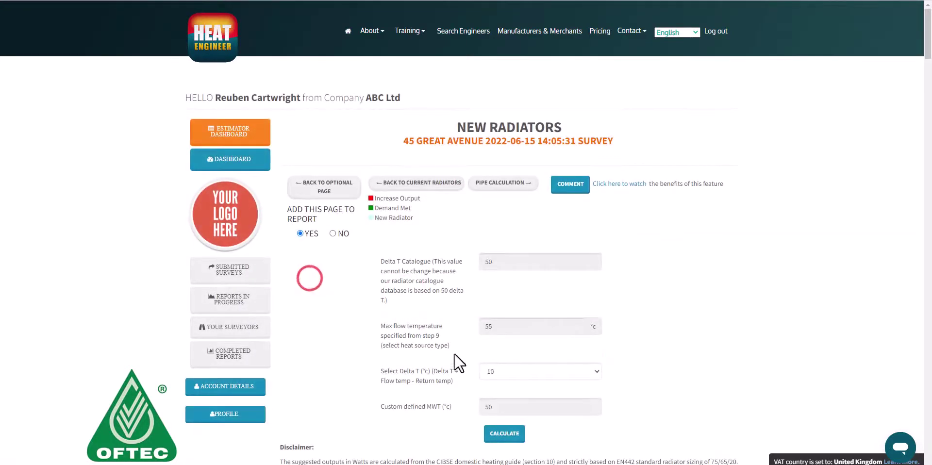
scroll(615, 345, "down", 5)
scroll(227, 329, "down", 4)
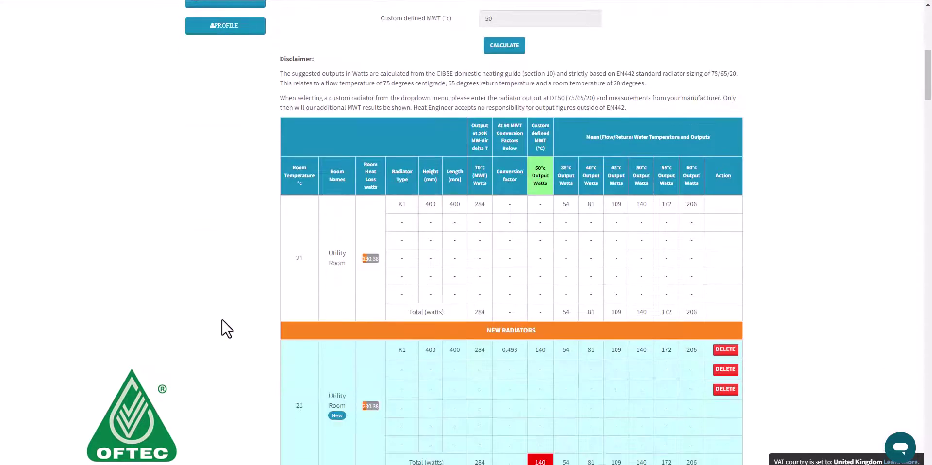
scroll(433, 243, "down", 1)
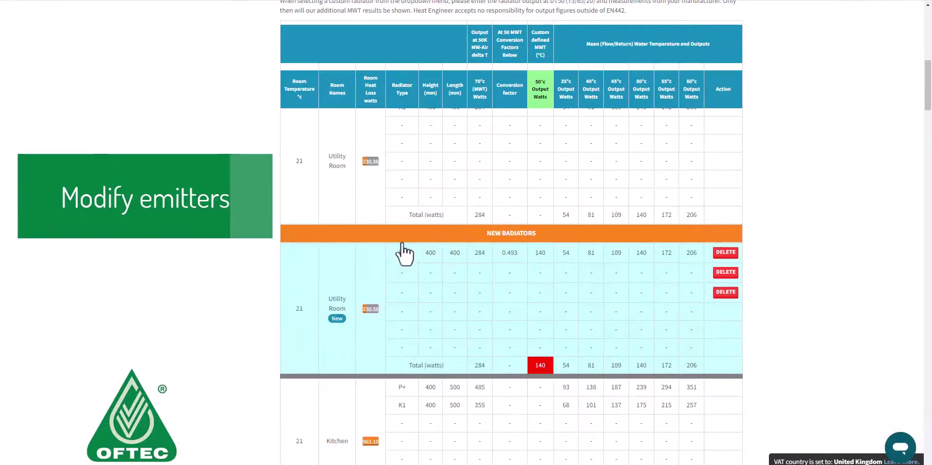
scroll(442, 280, "up", 1)
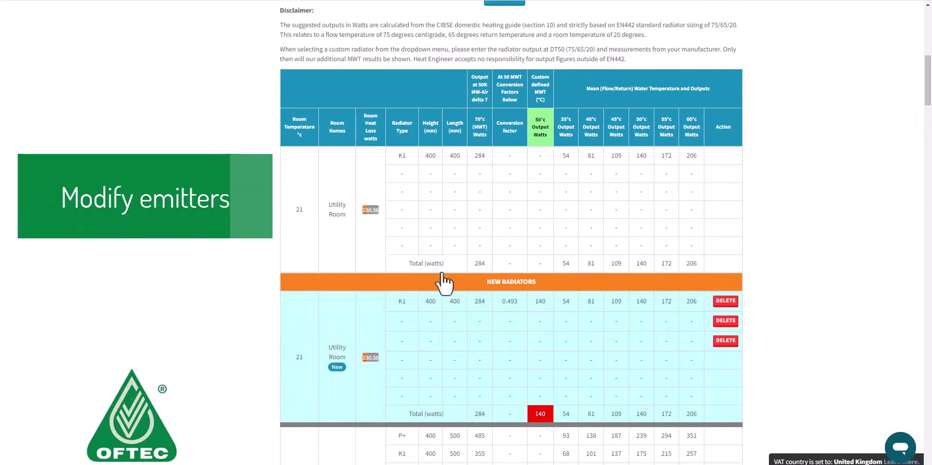
Change the Utility Room's new radiator type to K2, giving 242 W at 50 °C
left_click(404, 302)
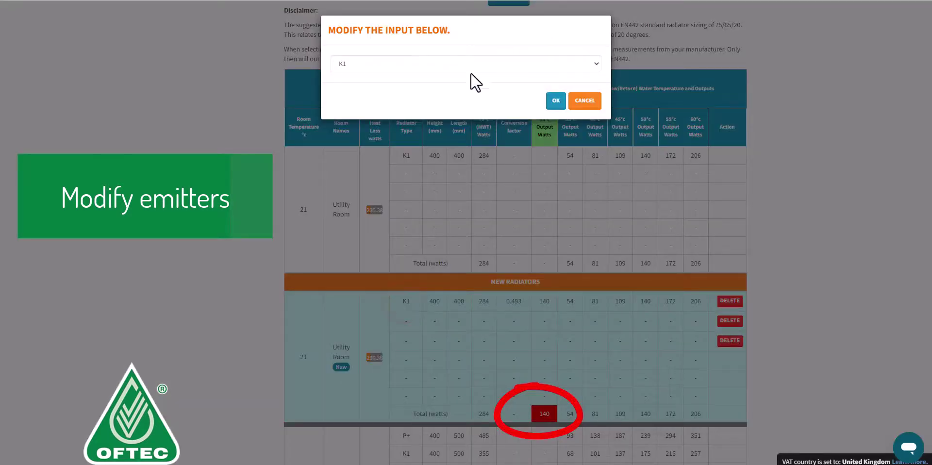
left_click(447, 65)
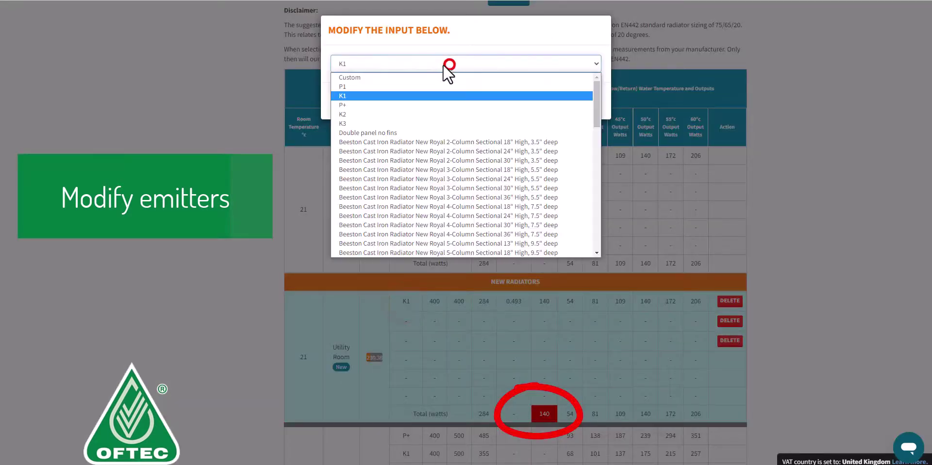
left_click(358, 106)
left_click(556, 100)
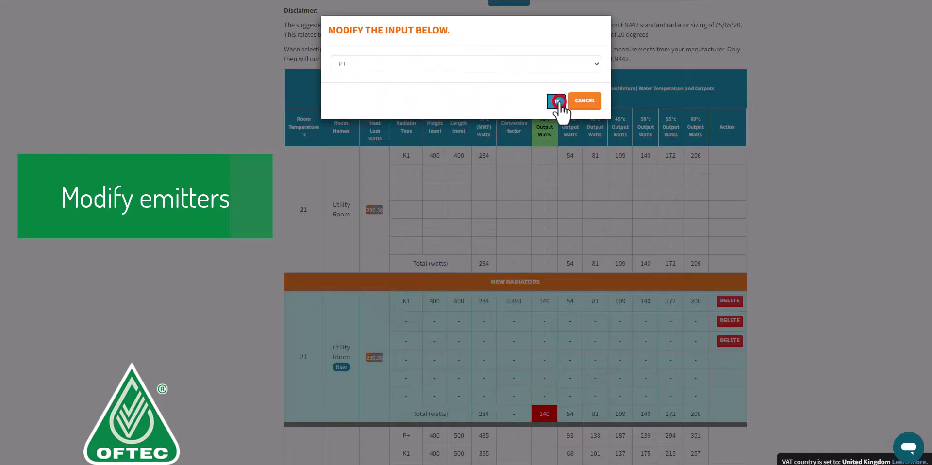
left_click(394, 62)
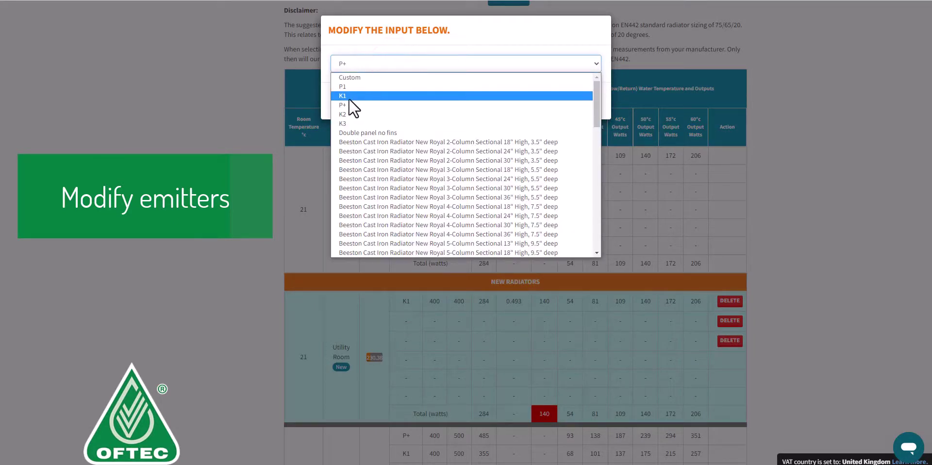
left_click(349, 114)
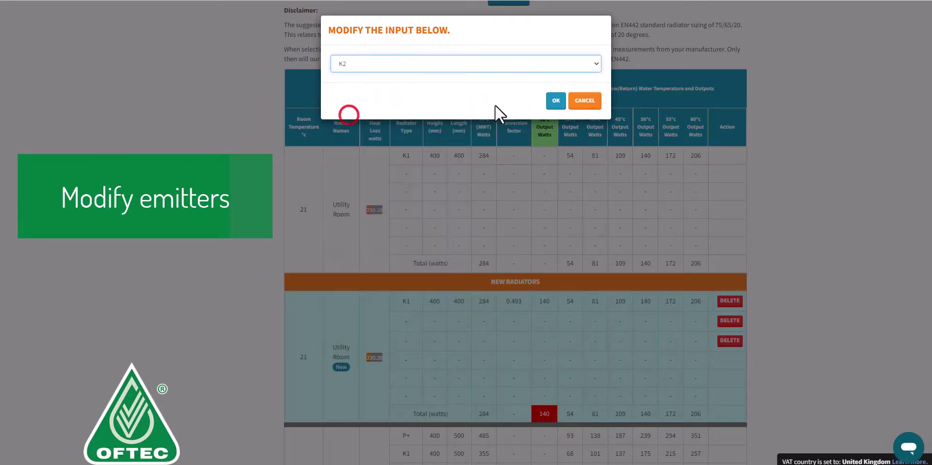
left_click(556, 101)
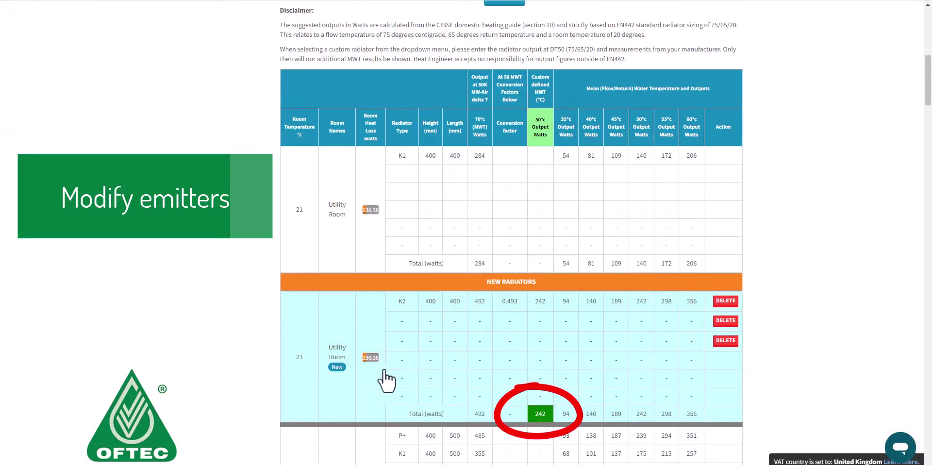
scroll(235, 343, "down", 10)
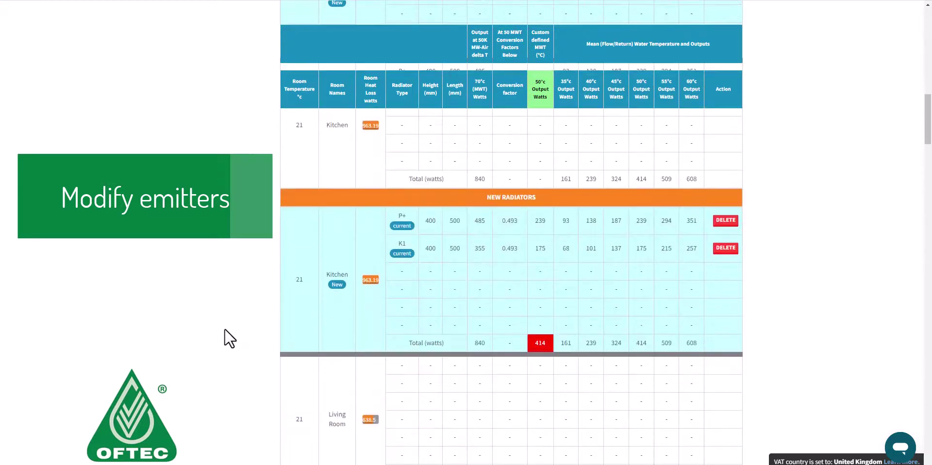
scroll(229, 338, "down", 15)
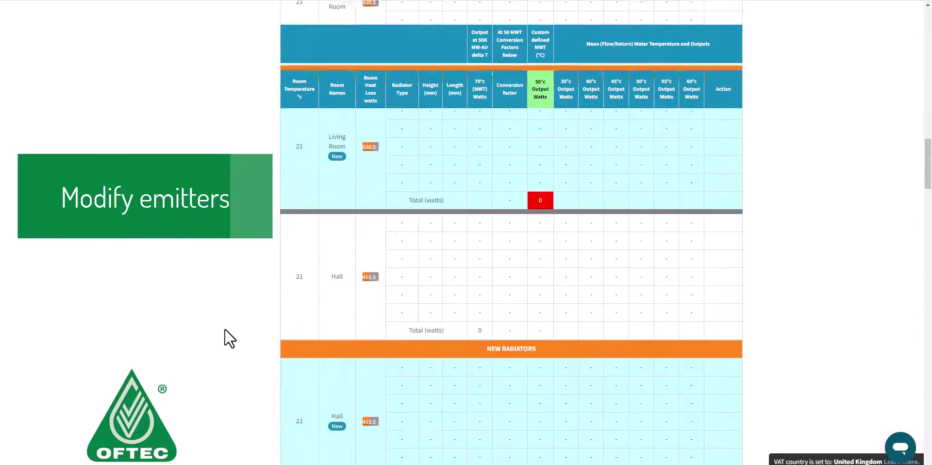
scroll(225, 329, "up", 20)
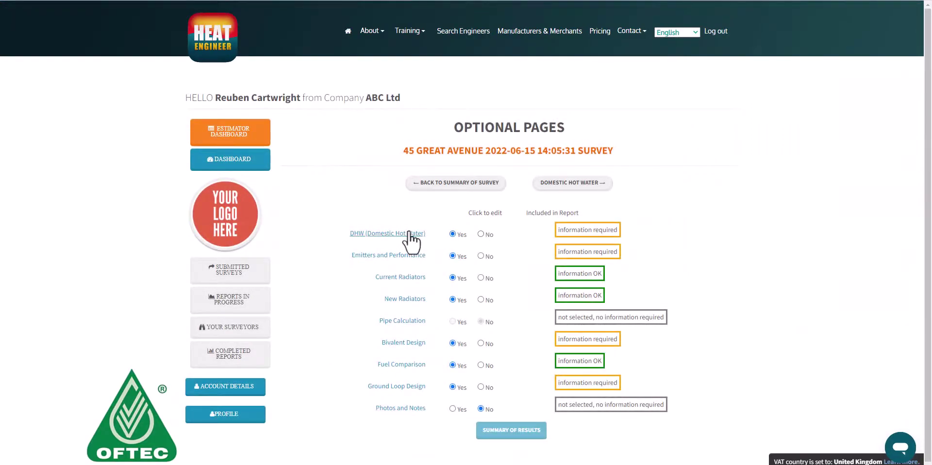
Set hot water for 4 bedrooms, 1 occupant each and 70 °C flow, giving 22 kWh per day
left_click(410, 233)
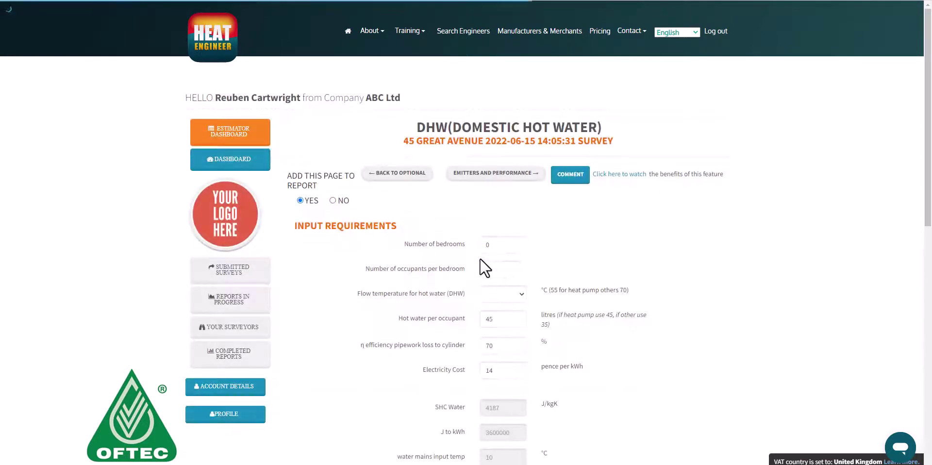
double_click(517, 242)
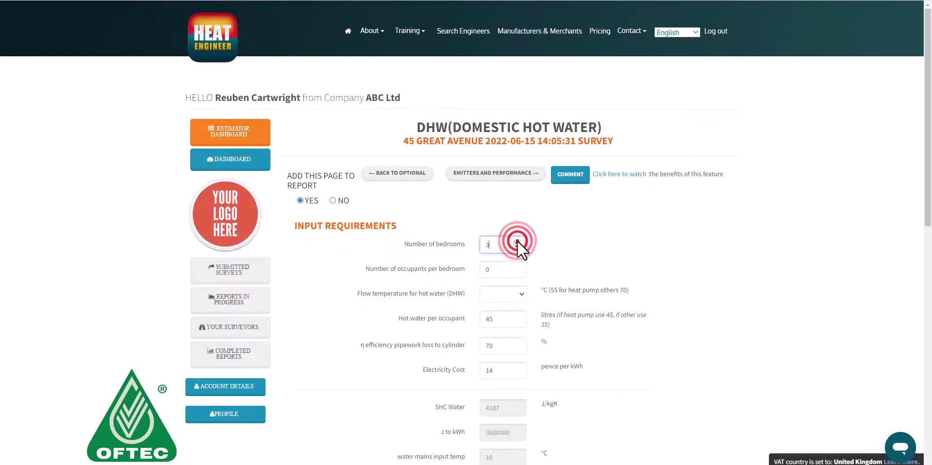
left_click(517, 241)
left_click(516, 266)
left_click(515, 295)
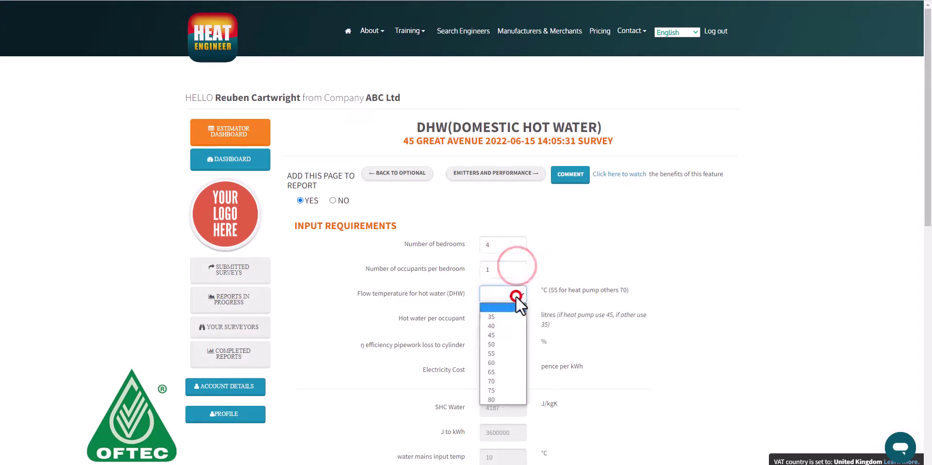
left_click(497, 380)
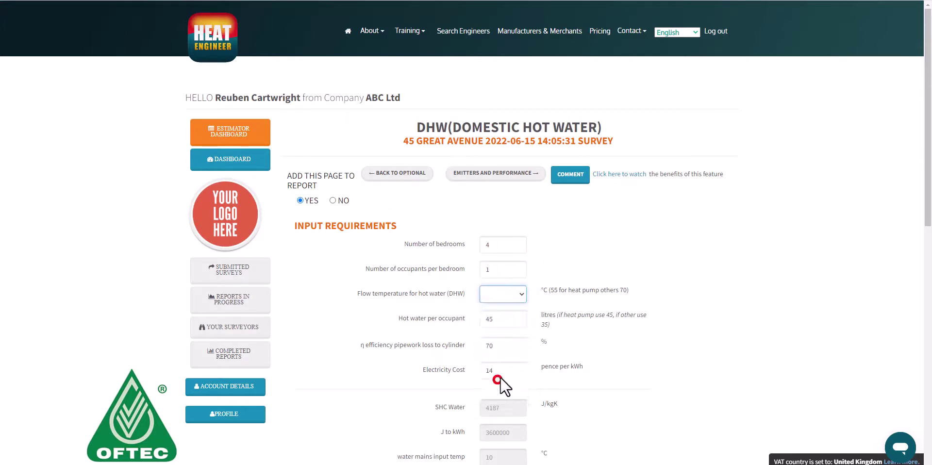
left_click(593, 260)
scroll(564, 292, "down", 5)
scroll(558, 311, "up", 5)
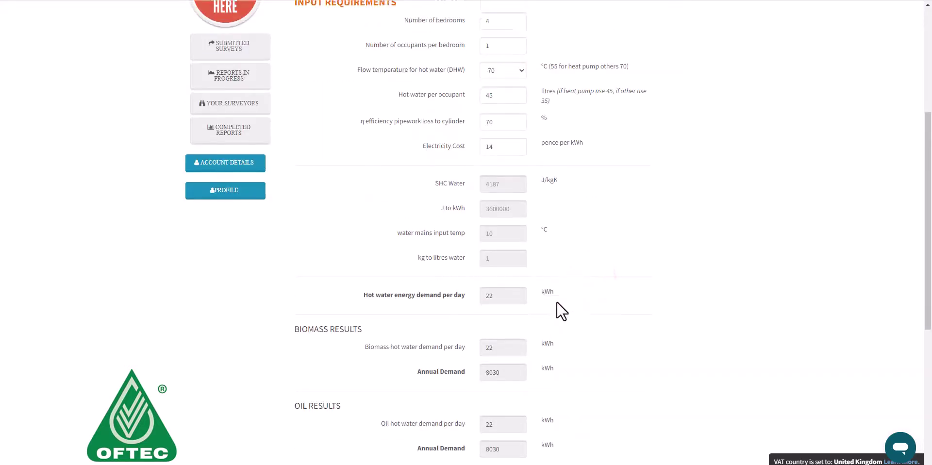
left_click(425, 173)
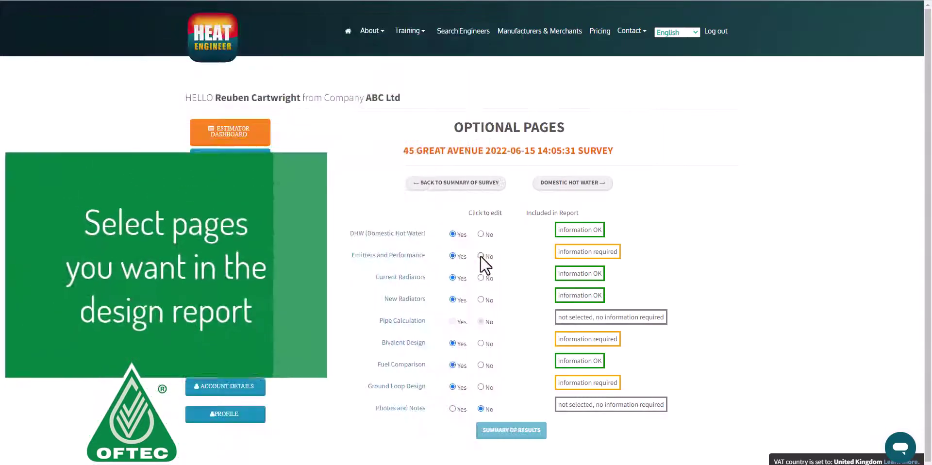
Exclude Emitters and Performance, Bivalent Design, Fuel Comparison and Ground Loop Design; include Photos and Notes
left_click(480, 256)
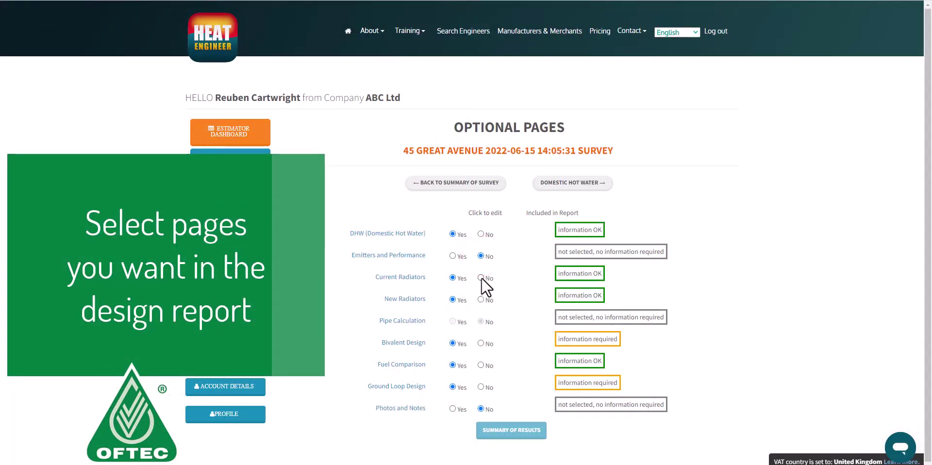
left_click(481, 343)
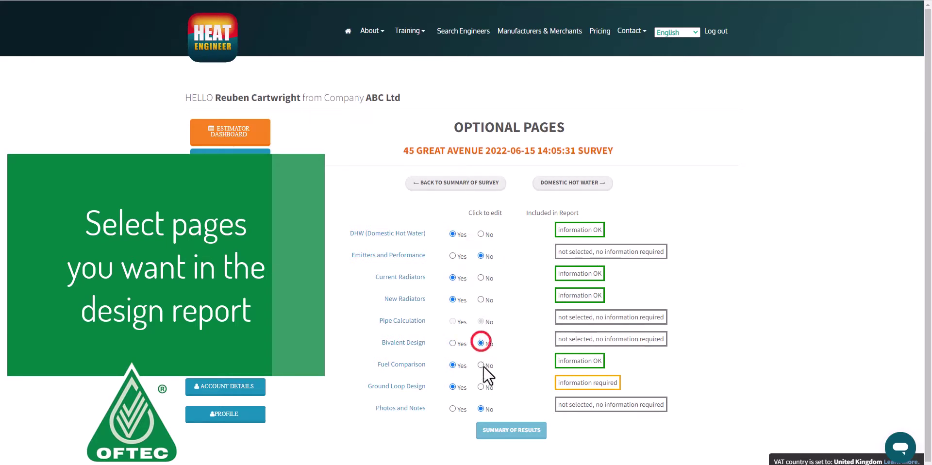
left_click(480, 365)
left_click(481, 386)
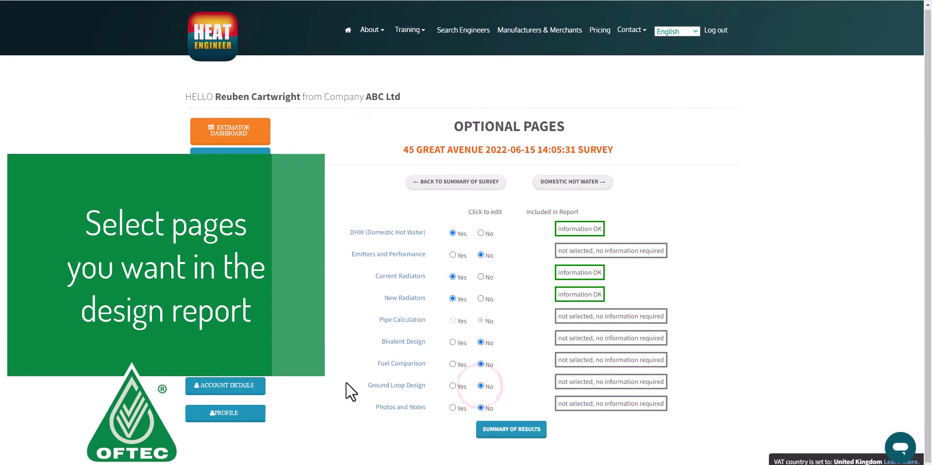
left_click(452, 408)
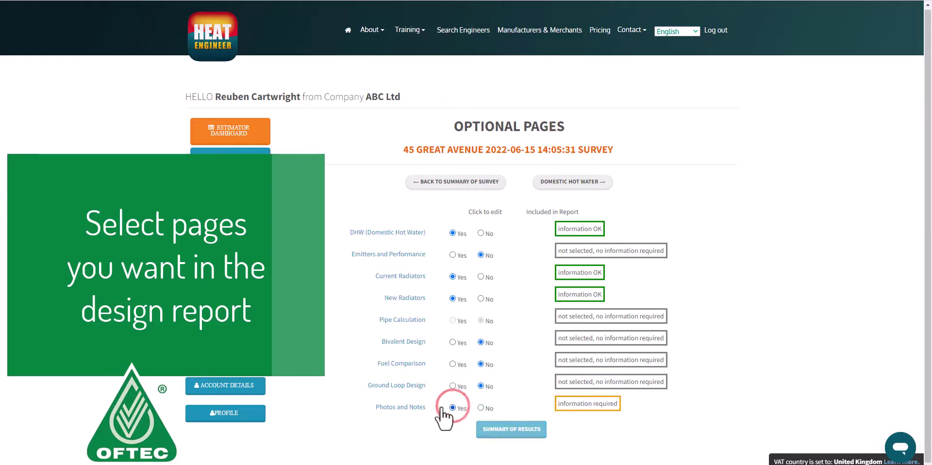
left_click(408, 406)
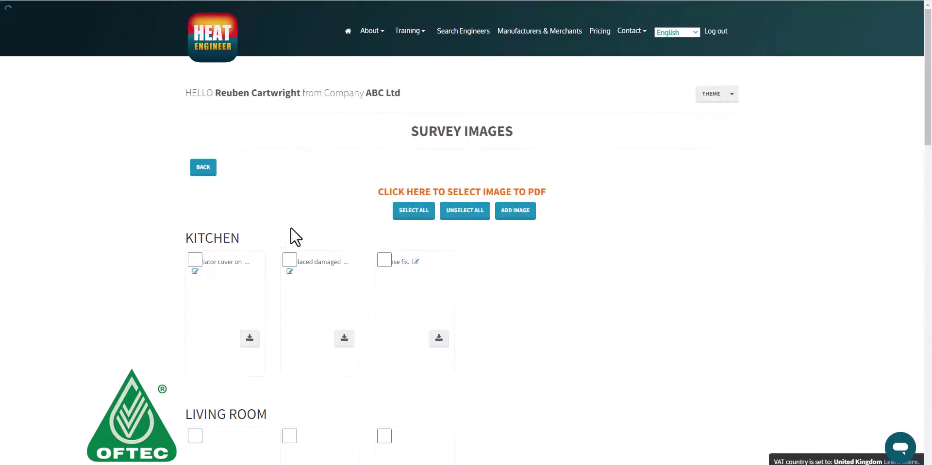
Select all survey images for the PDF and go back to the Optional Pages list
scroll(90, 248, "down", 3)
scroll(89, 244, "down", 8)
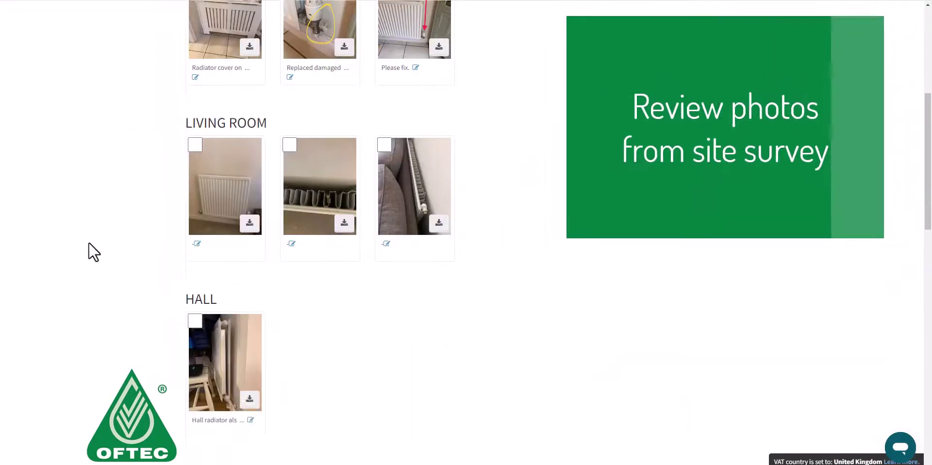
scroll(93, 251, "down", 8)
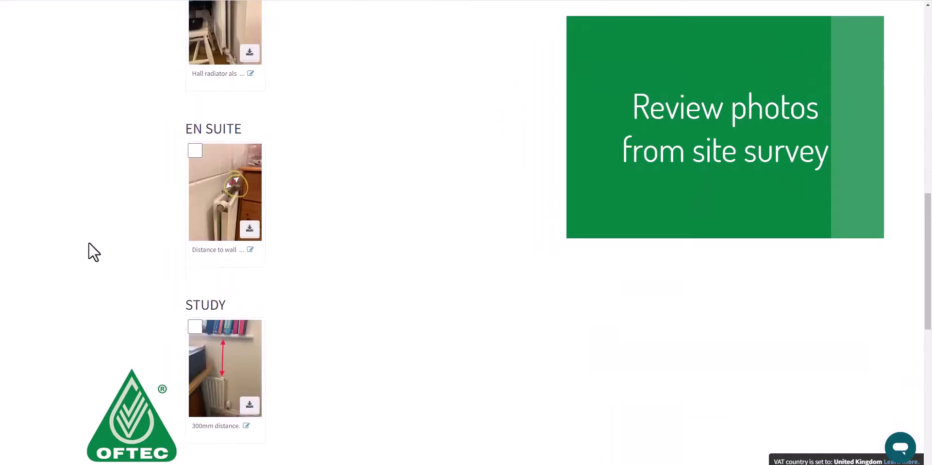
scroll(93, 252, "up", 15)
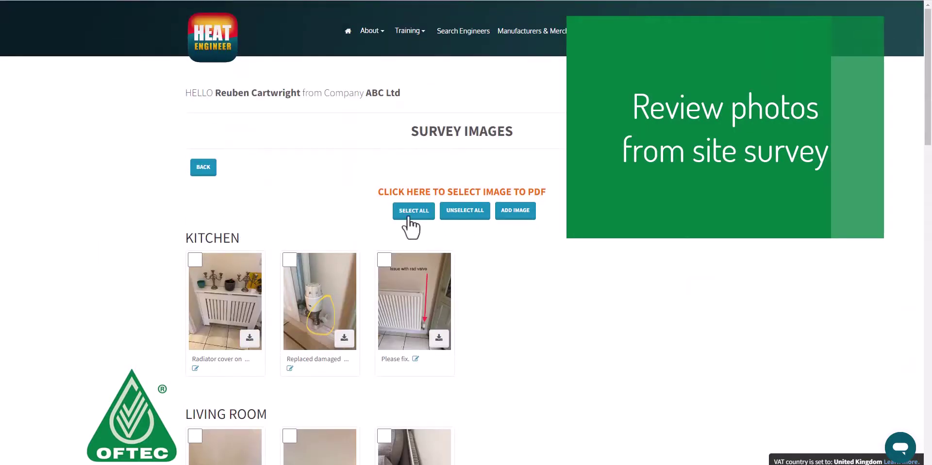
left_click(409, 214)
left_click(202, 167)
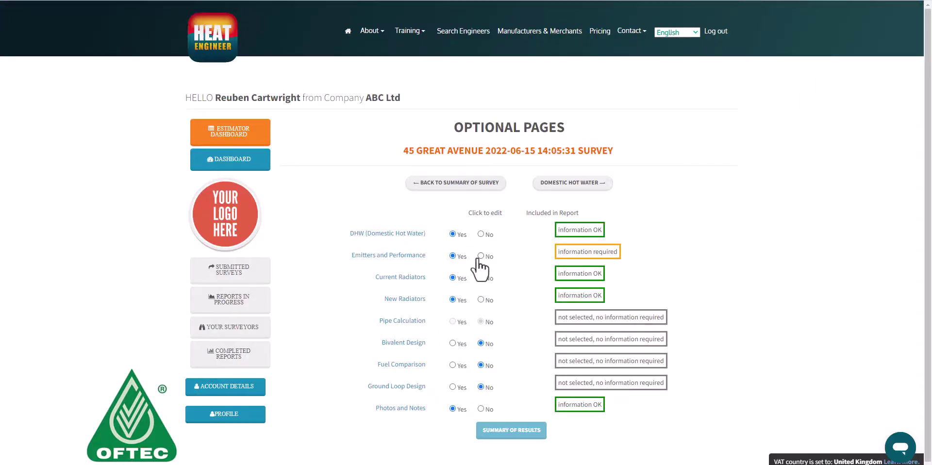
Exclude Emitters and Performance, review the 1312.35 yearly running cost summary, and return to the dashboard
left_click(480, 256)
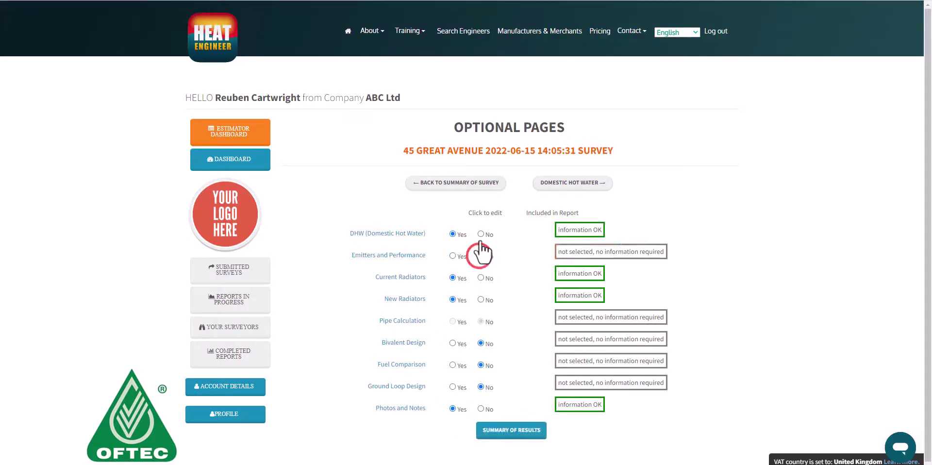
left_click(491, 436)
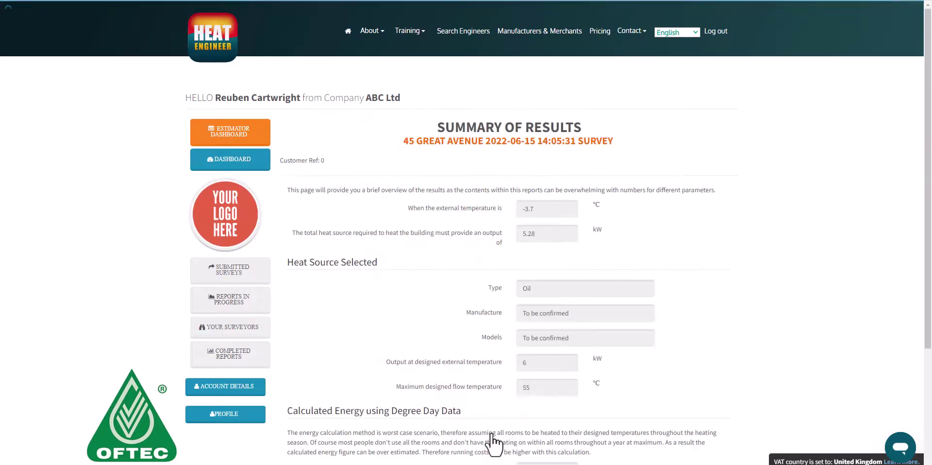
scroll(717, 337, "down", 3)
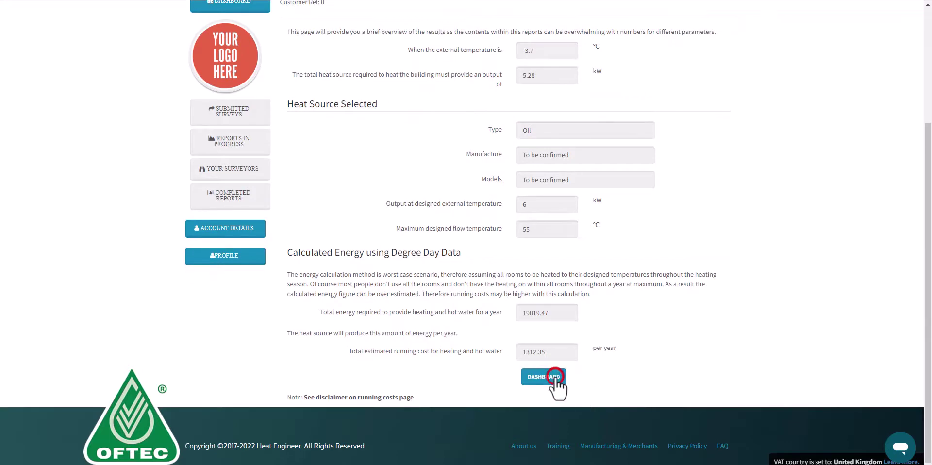
left_click(556, 378)
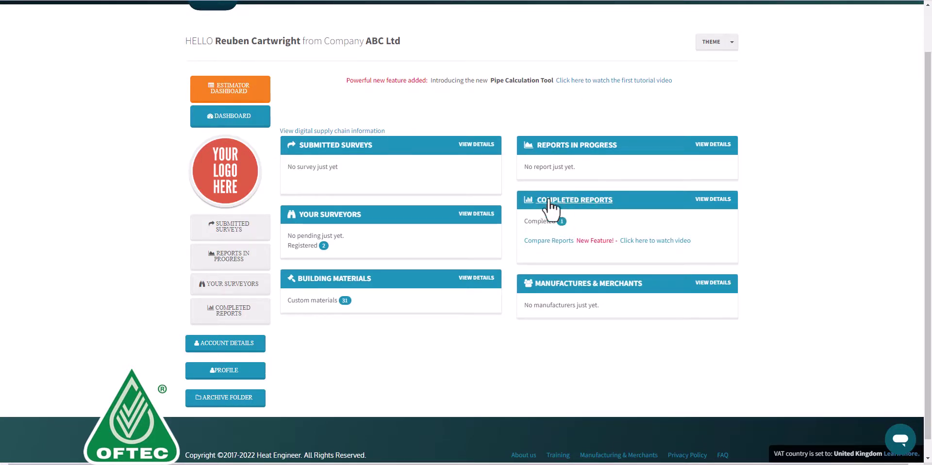
left_click(549, 201)
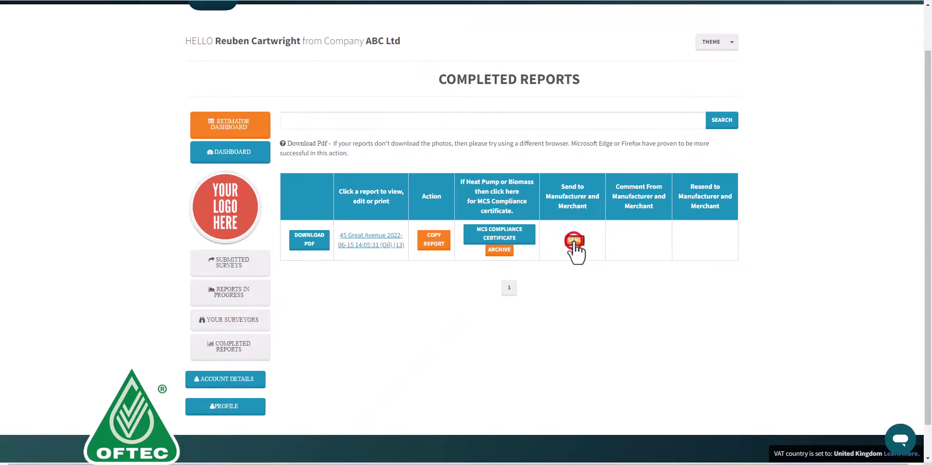
left_click(575, 239)
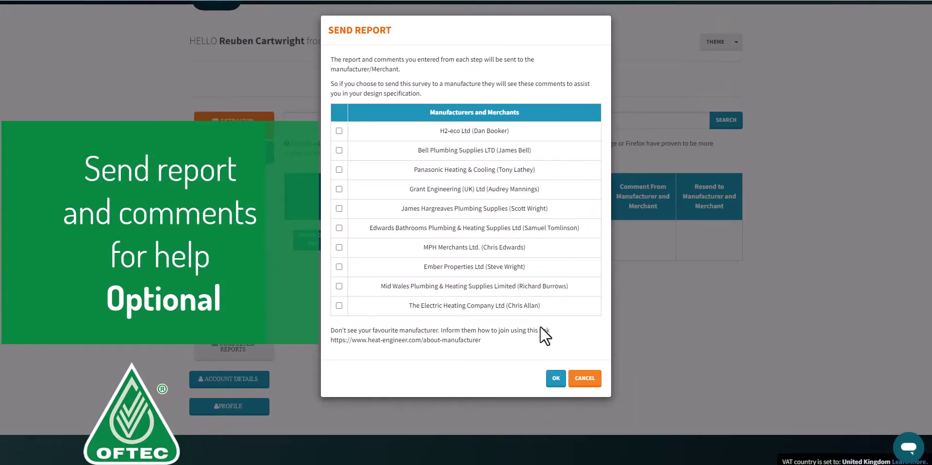
left_click(585, 378)
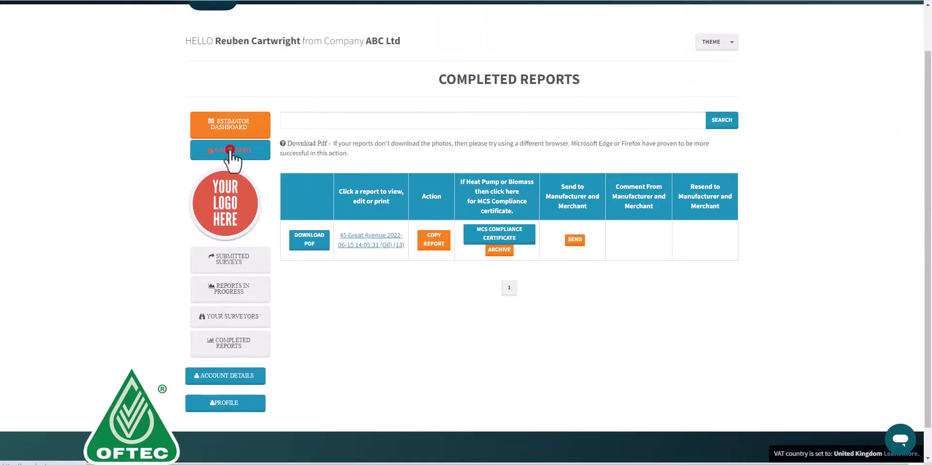
left_click(229, 150)
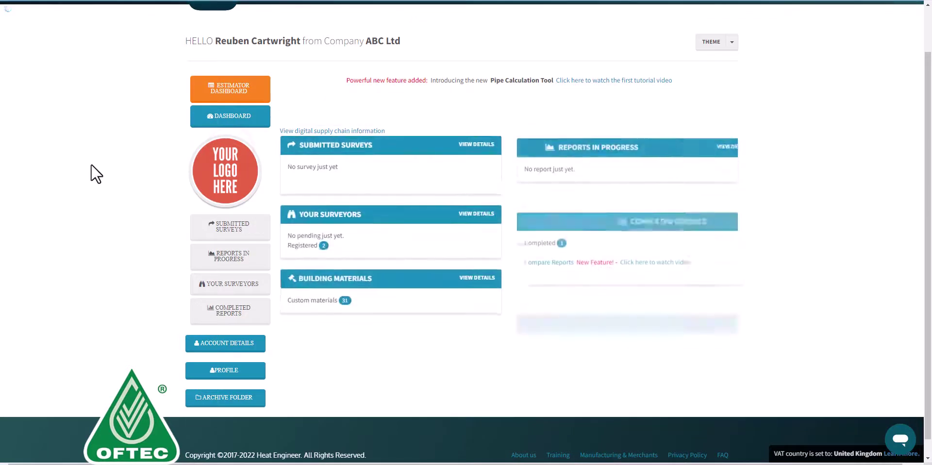